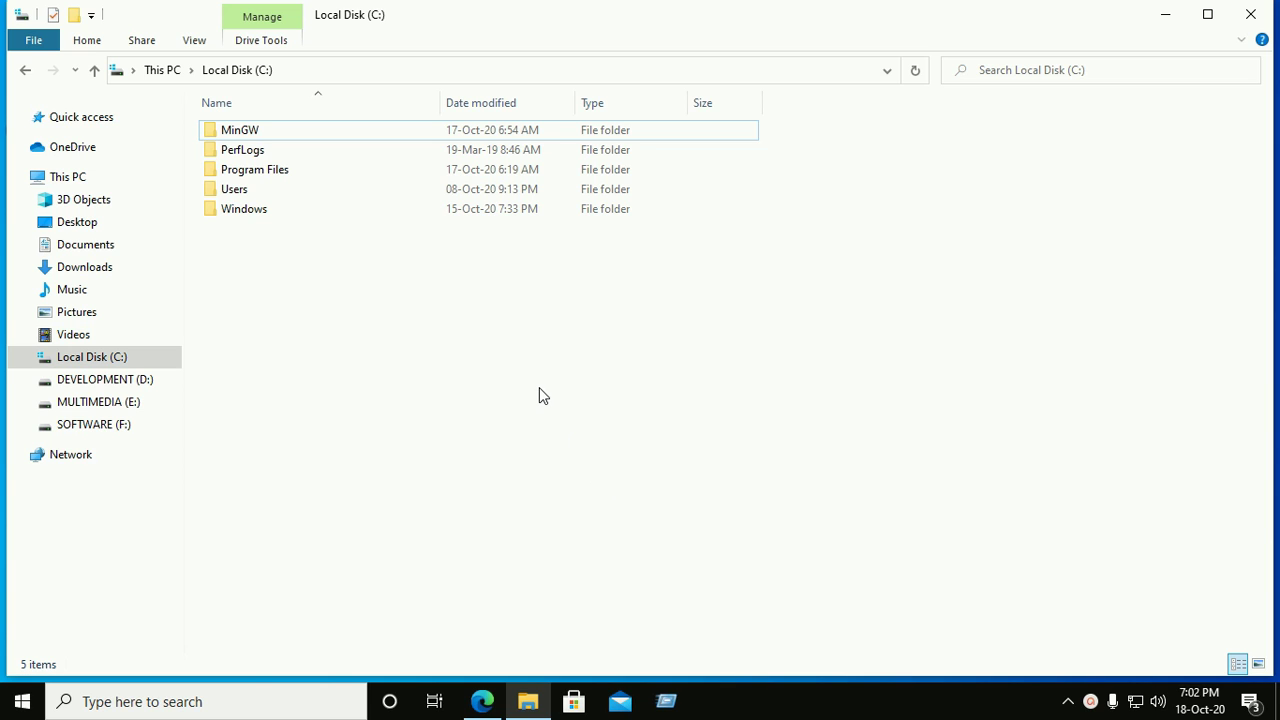
After checking the folder's right-click menu for a command prompt, launch regedit from the Run dialog.
right_click(543, 358)
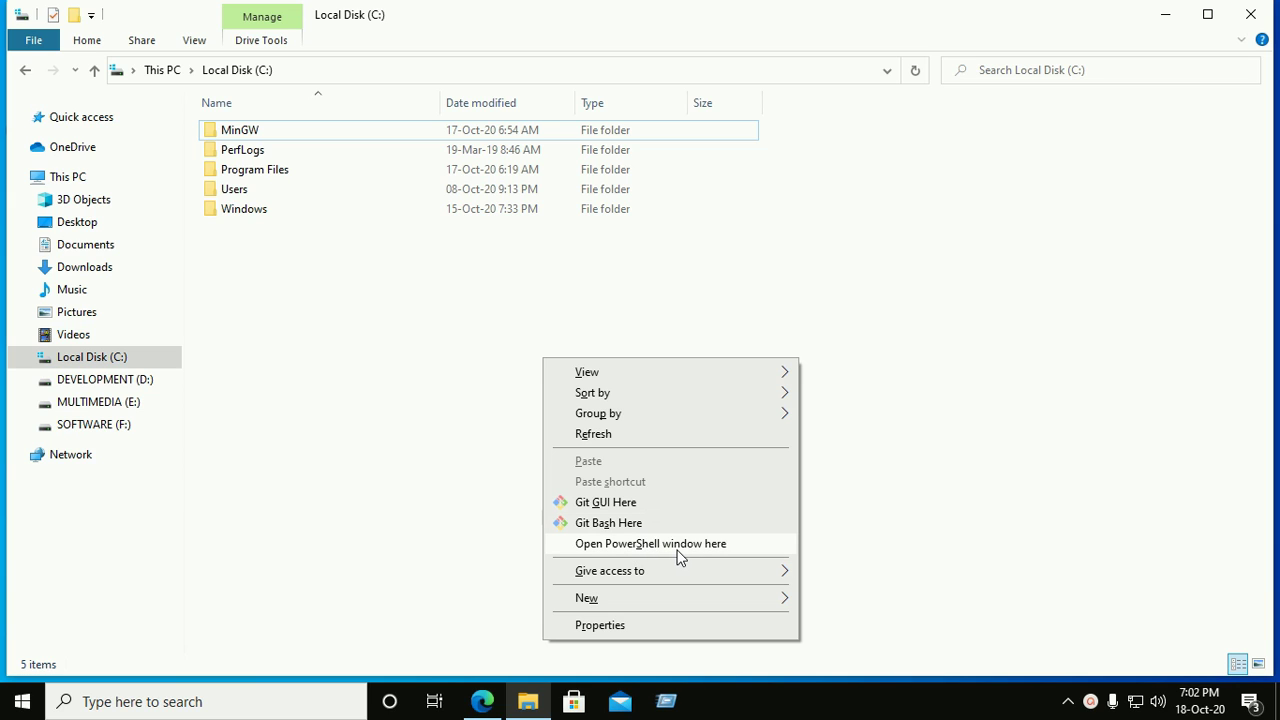
left_click(672, 284)
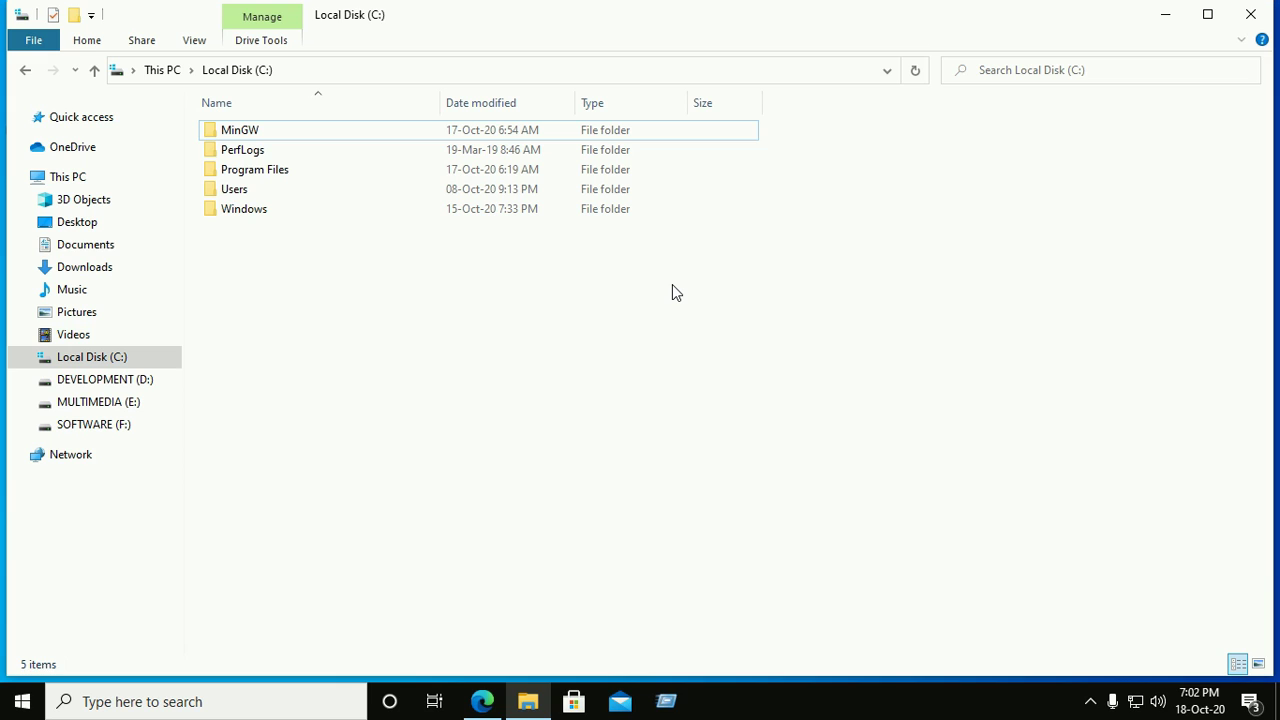
key("super+r")
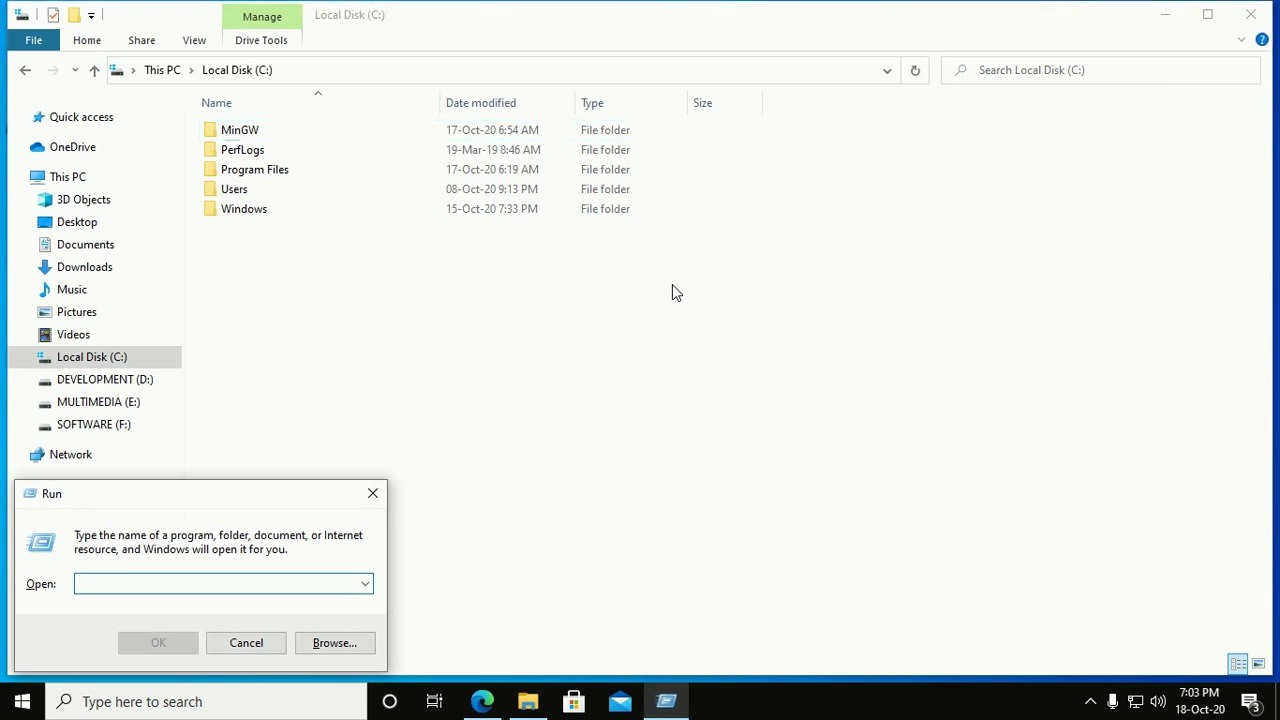
type("regedi")
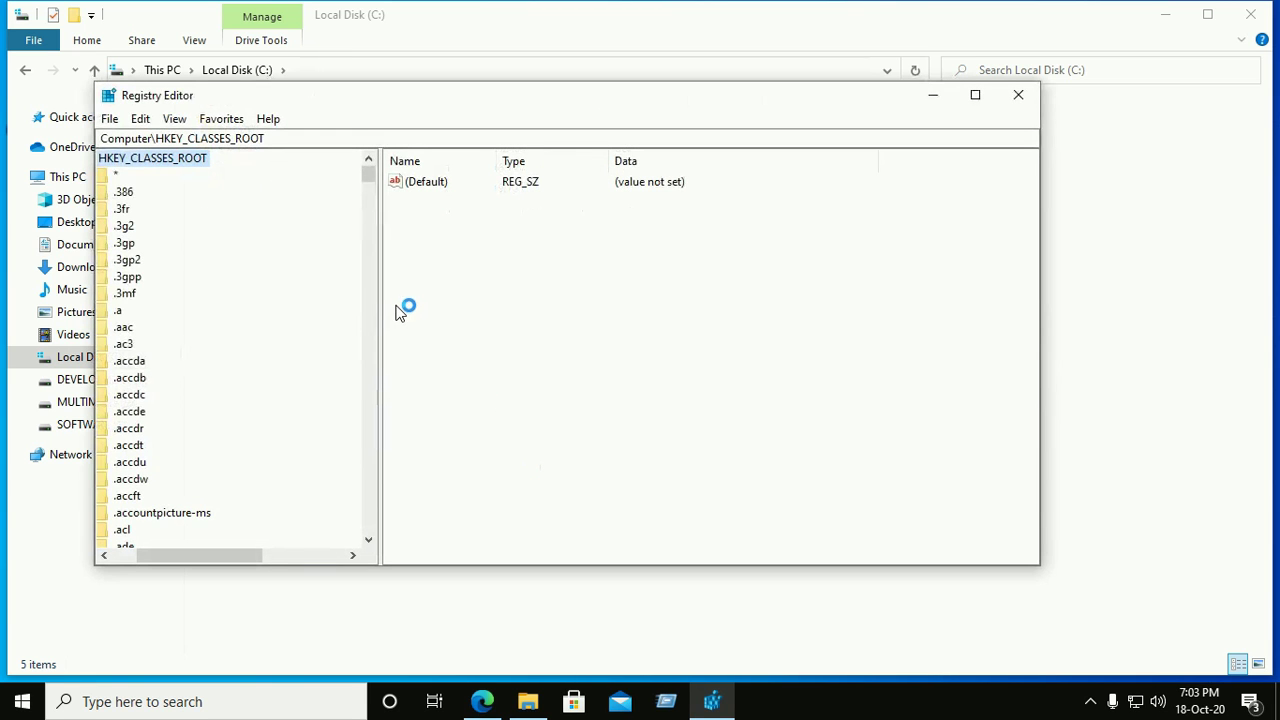
Move through the HKEY_CLASSES_ROOT tree and select the Directory key.
left_click_drag(257, 553, 194, 553)
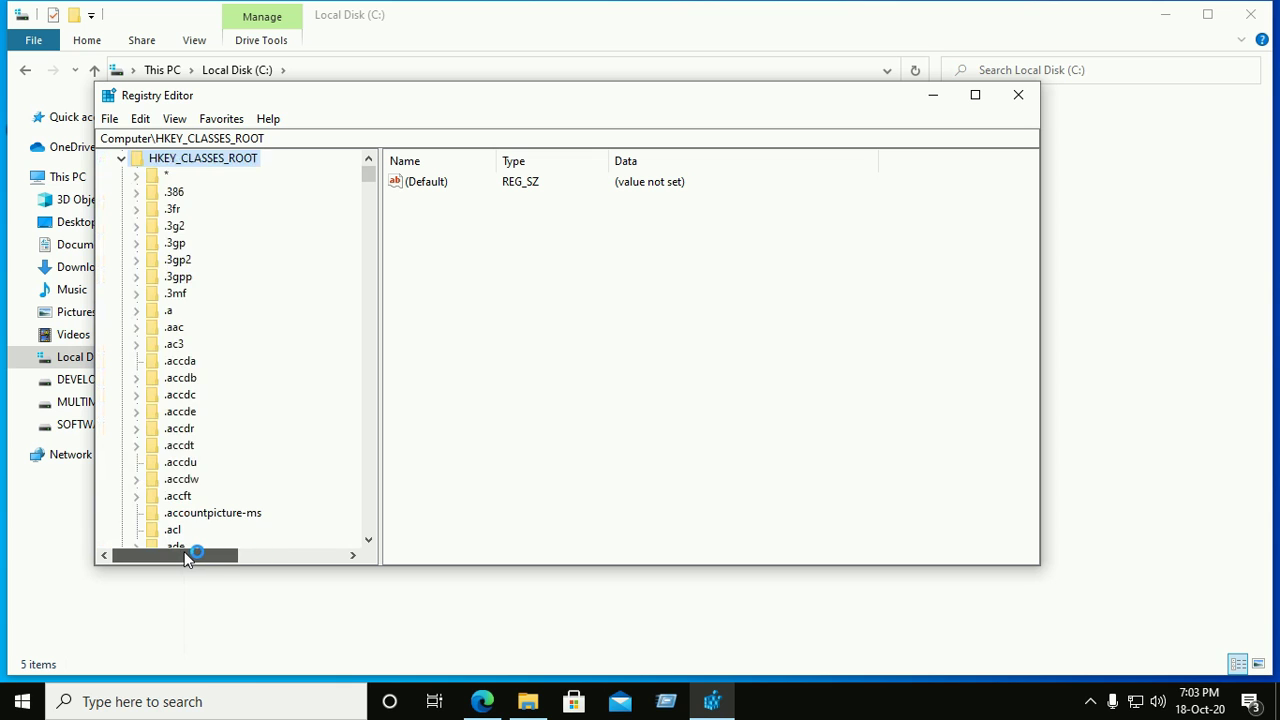
left_click(181, 282)
key("d")
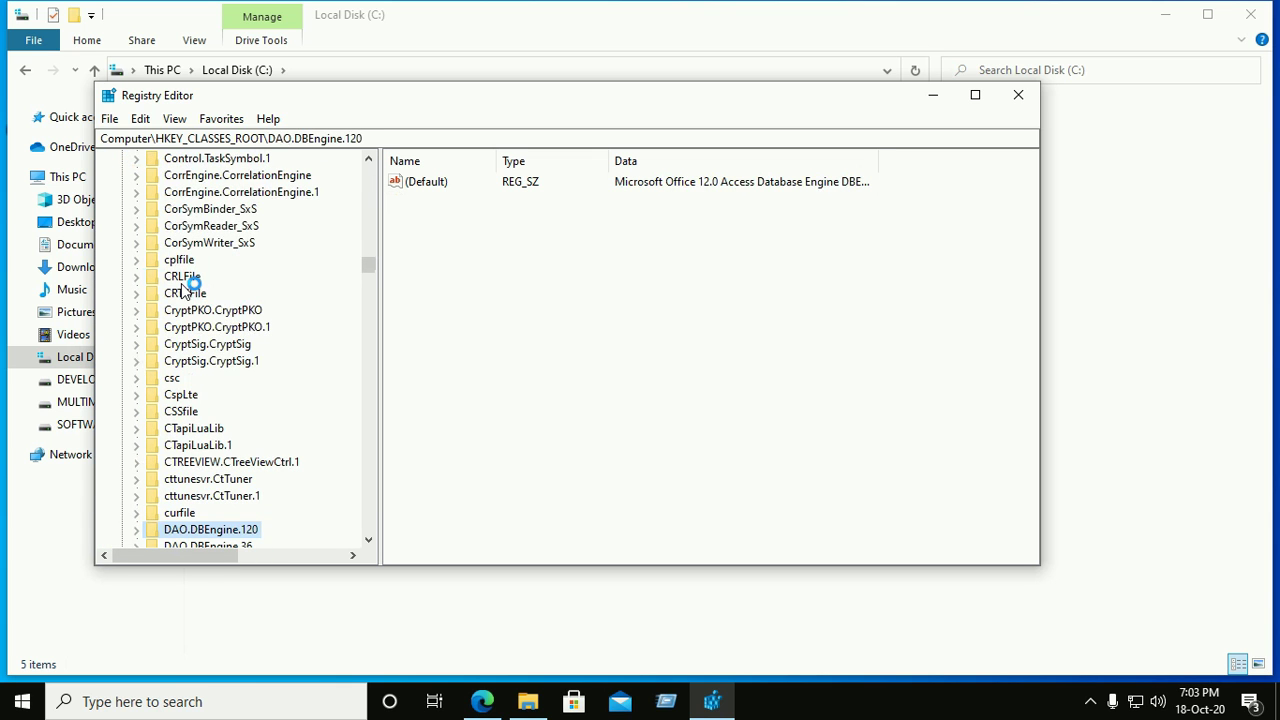
key("Down")
key("Down")
key("Down")
key("Down")
key("Down")
key("Down")
key("Down")
key("Down")
key("Down")
key("Down")
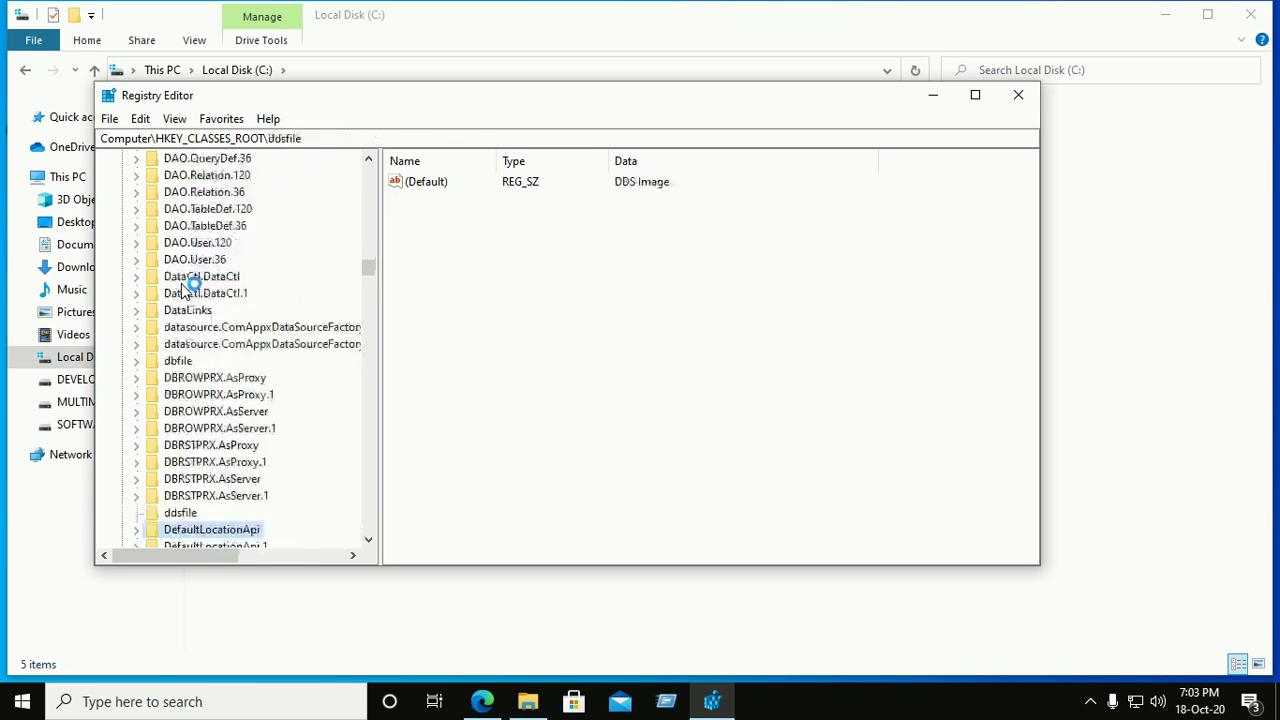
key("Down")
key("Down")
key("Down")
key("Down")
key("Down")
key("Down")
key("Down")
key("Down")
key("Down")
key("Down")
key("Down")
key("Down")
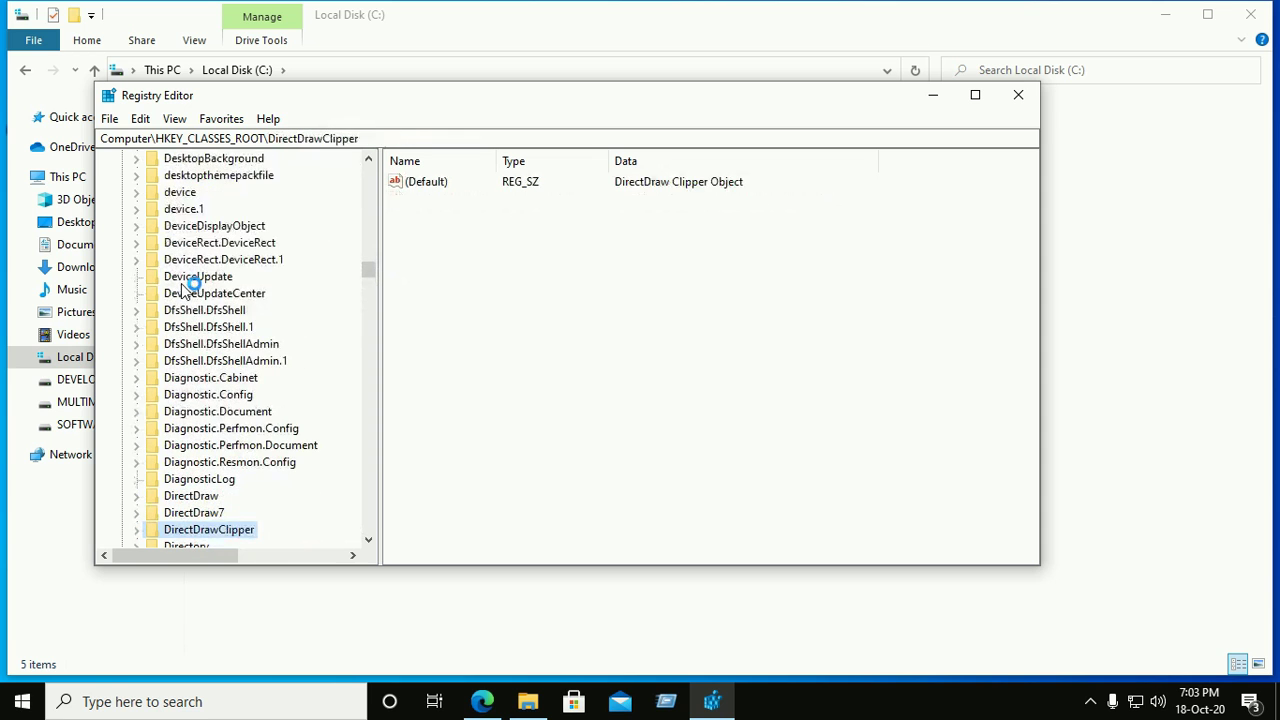
key("Down")
key("Down")
left_click(173, 510)
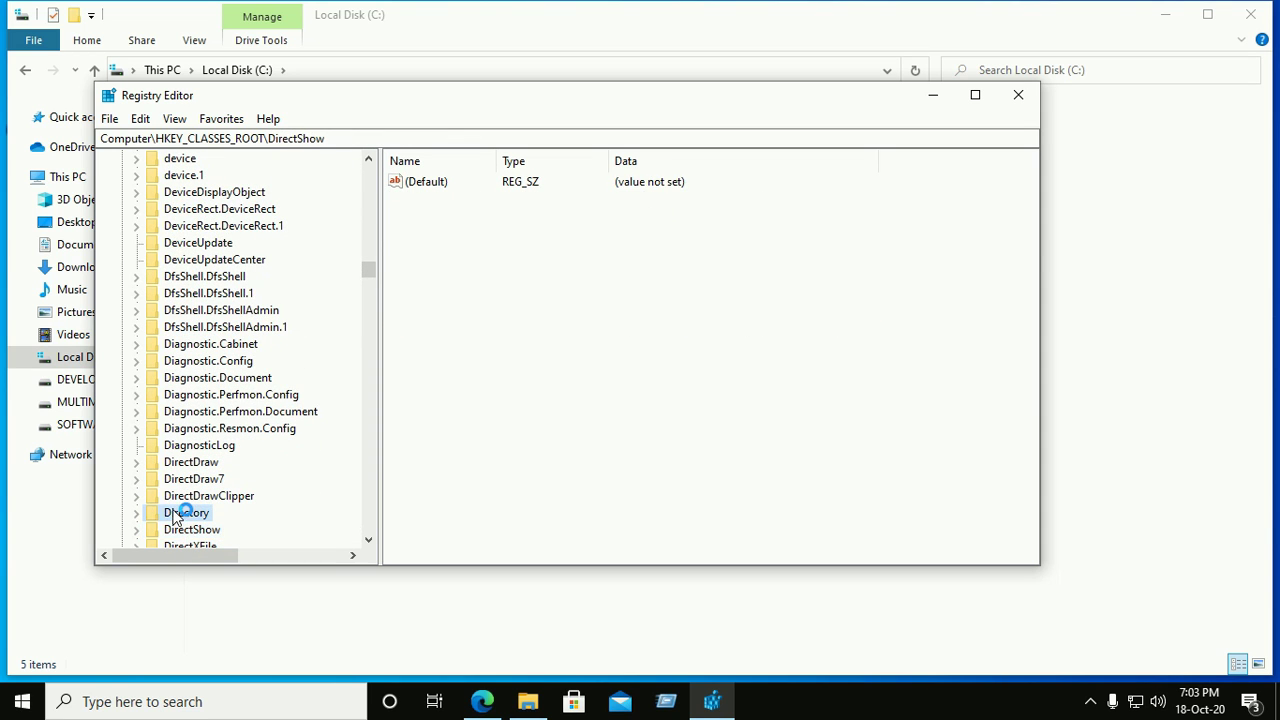
Expand Directory > shell and select the cmd key to list its values.
left_click(137, 513)
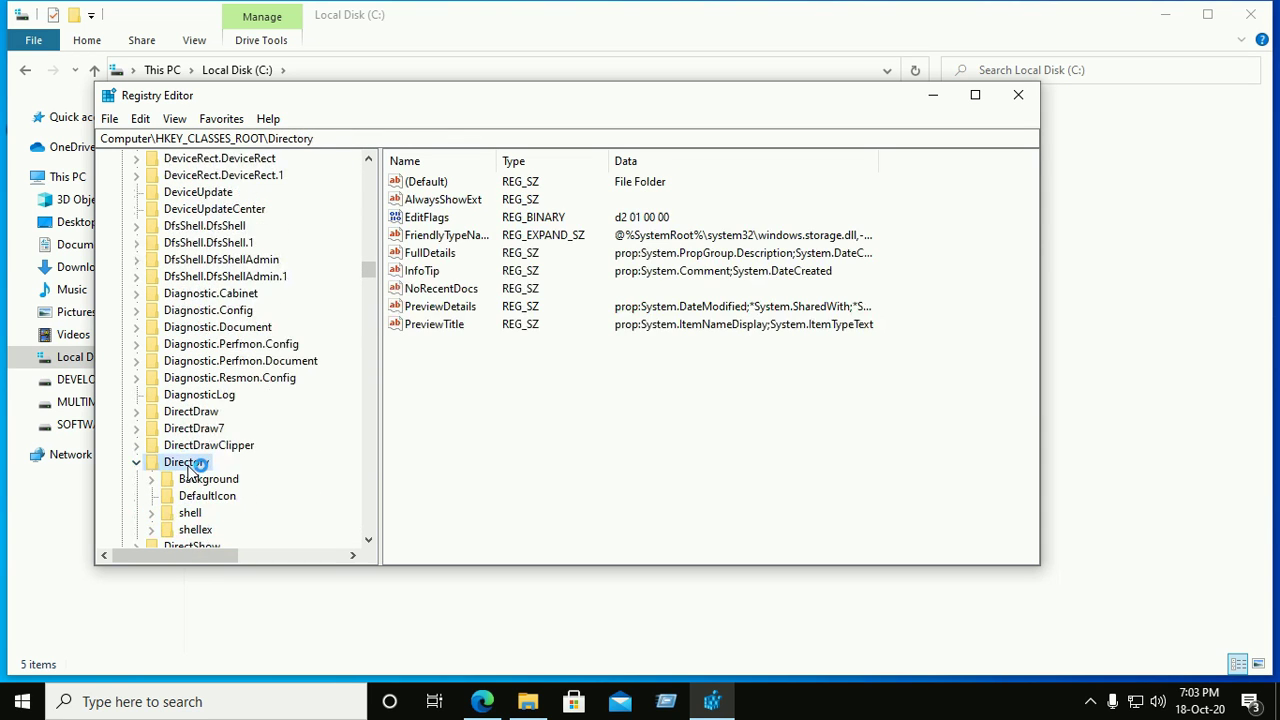
scroll(190, 470, "down", 1)
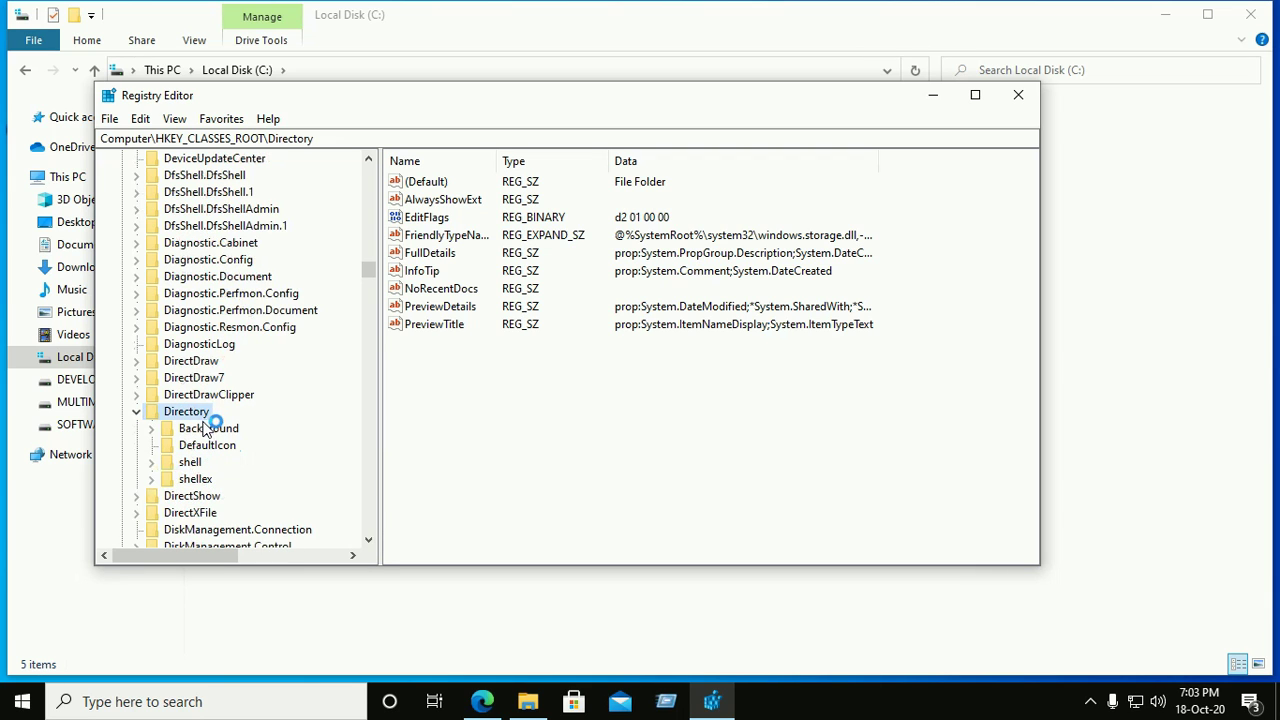
left_click(151, 462)
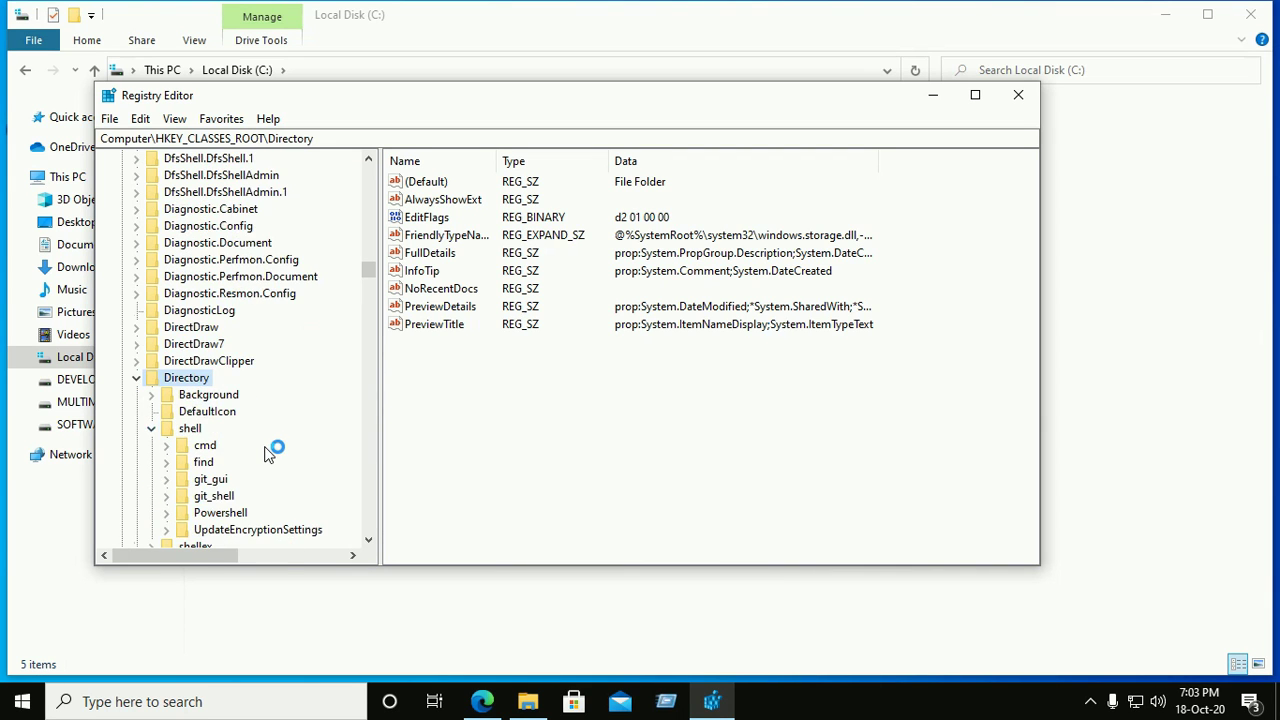
scroll(266, 453, "down", 2)
left_click(200, 345)
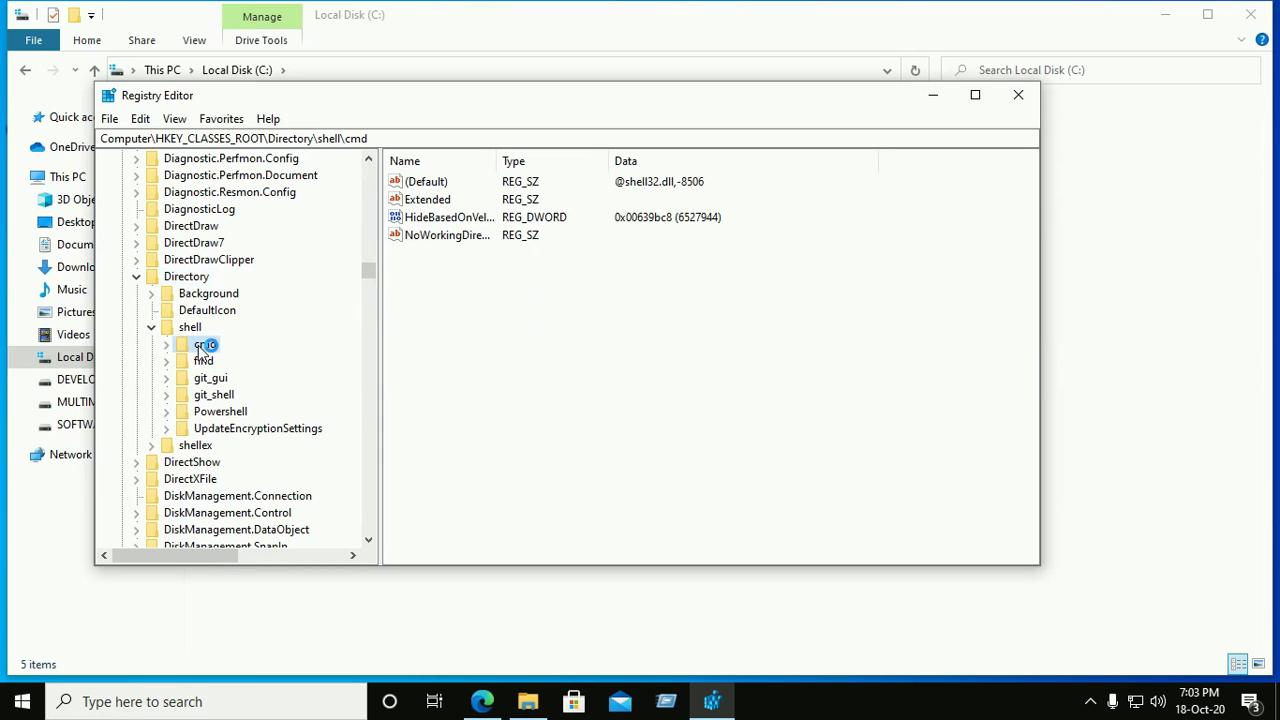
Inspect the HideBasedOnVelocityId value without renaming it, then bring up the cmd key's context menu.
right_click(205, 345)
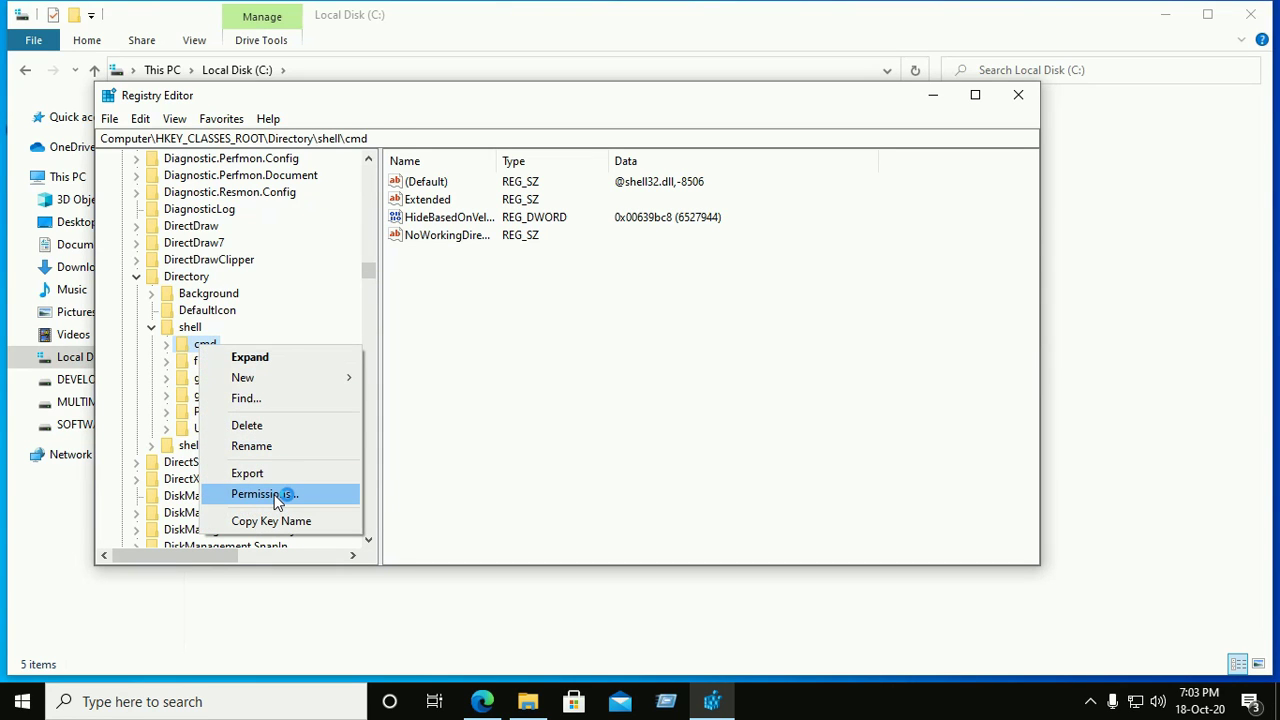
left_click(455, 216)
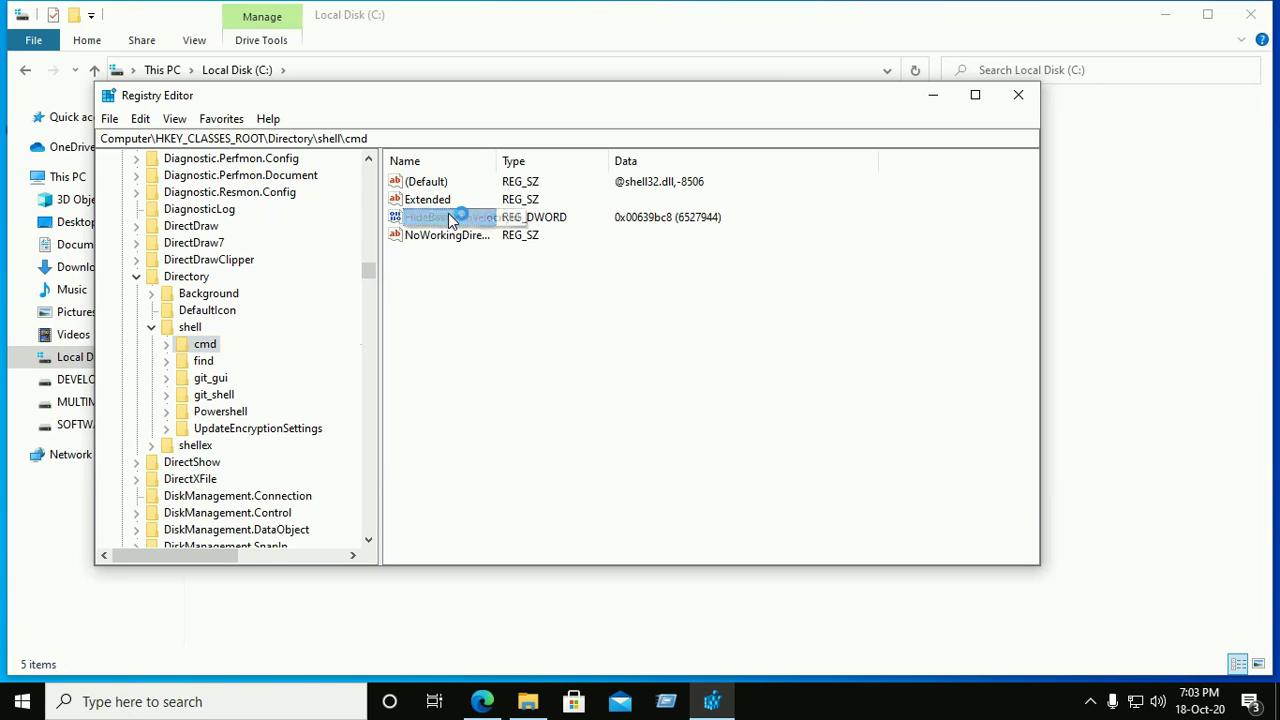
left_click(540, 220)
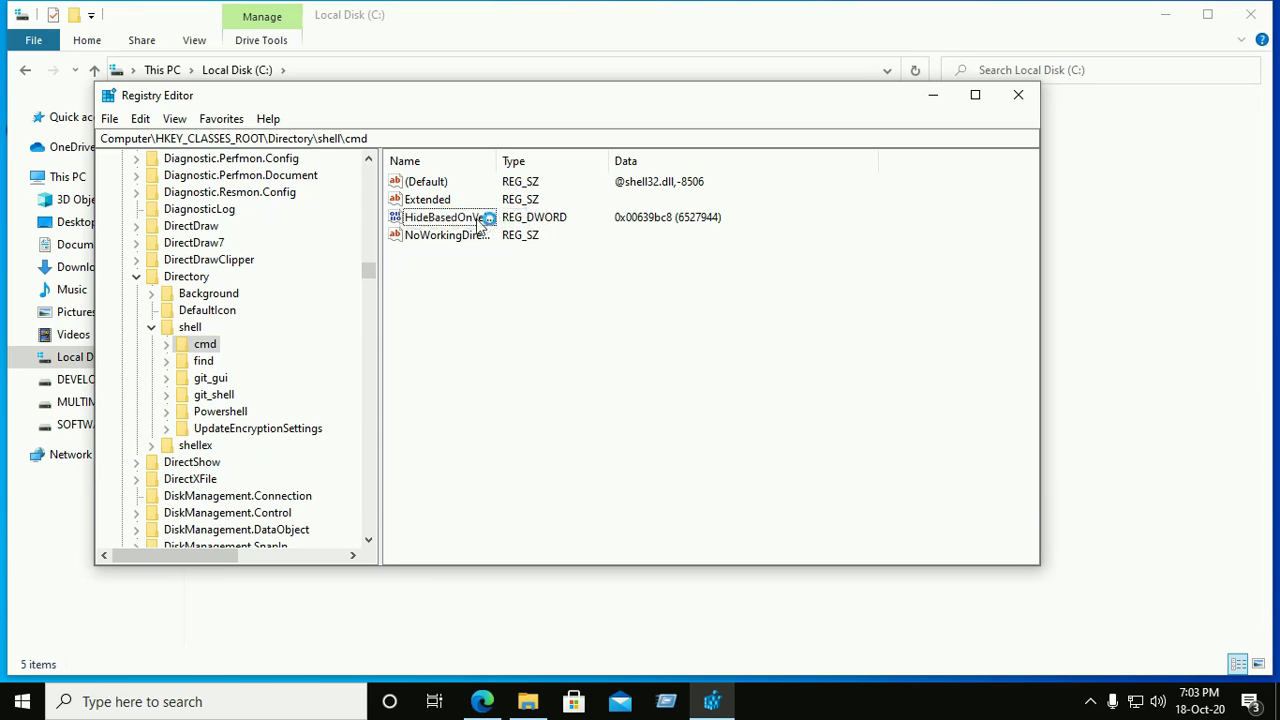
left_click(480, 224)
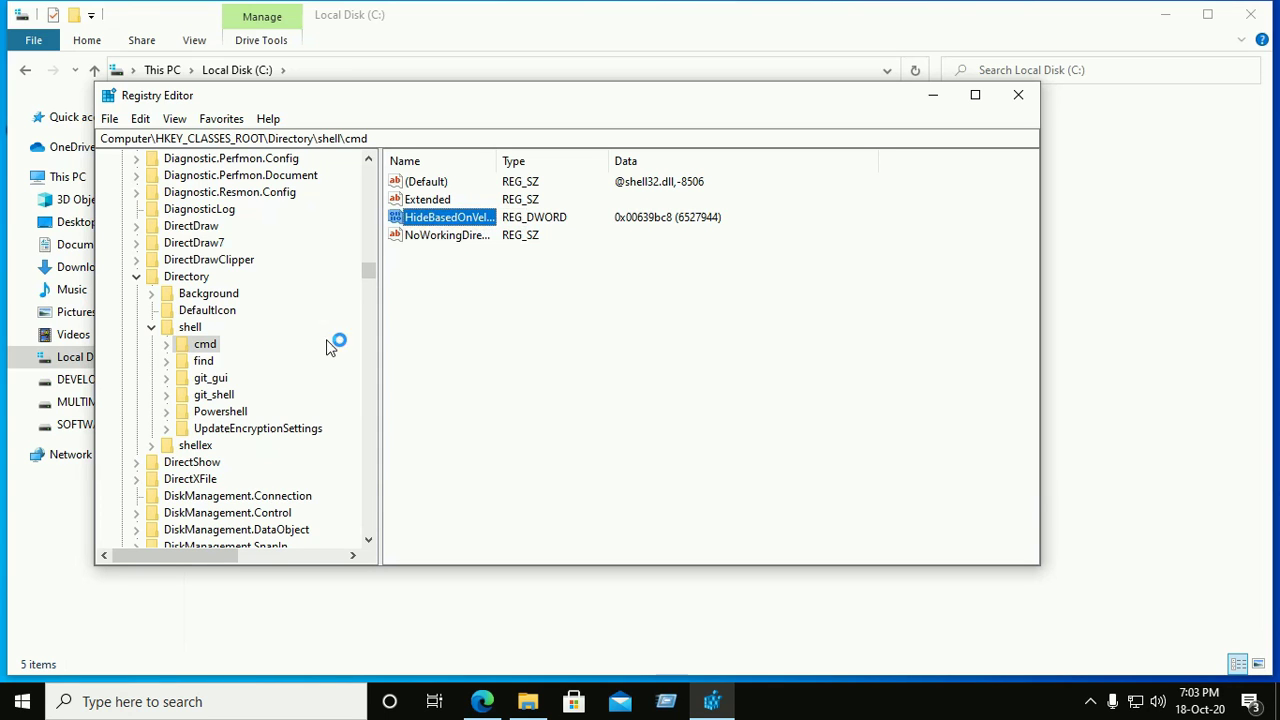
left_click(206, 345)
right_click(206, 347)
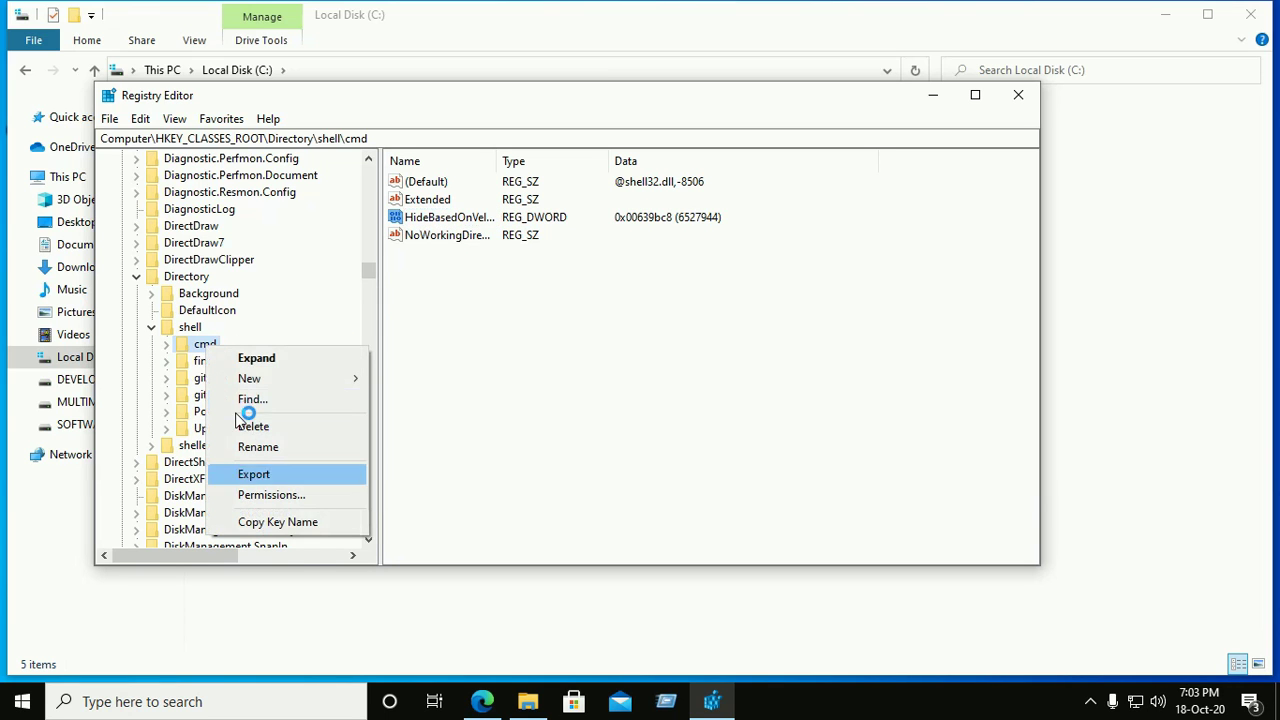
Open the cmd key's Permissions window and its Advanced security settings.
left_click(302, 495)
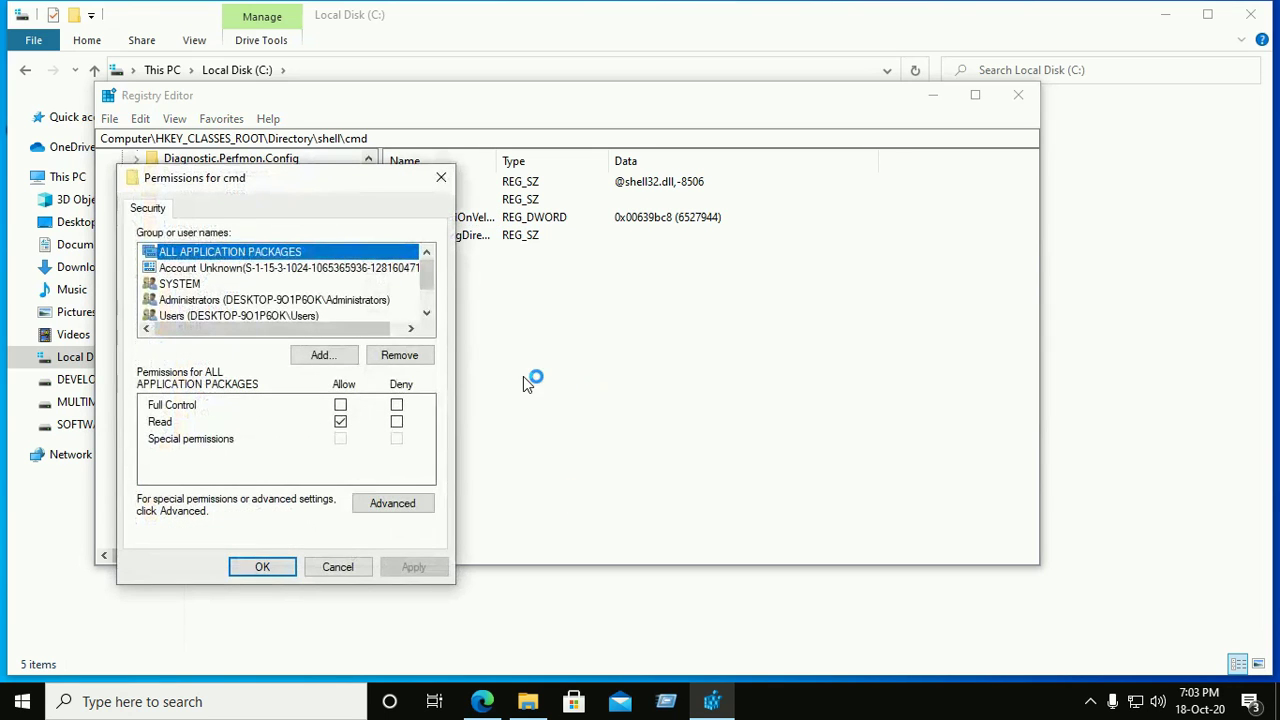
left_click_drag(317, 177, 480, 148)
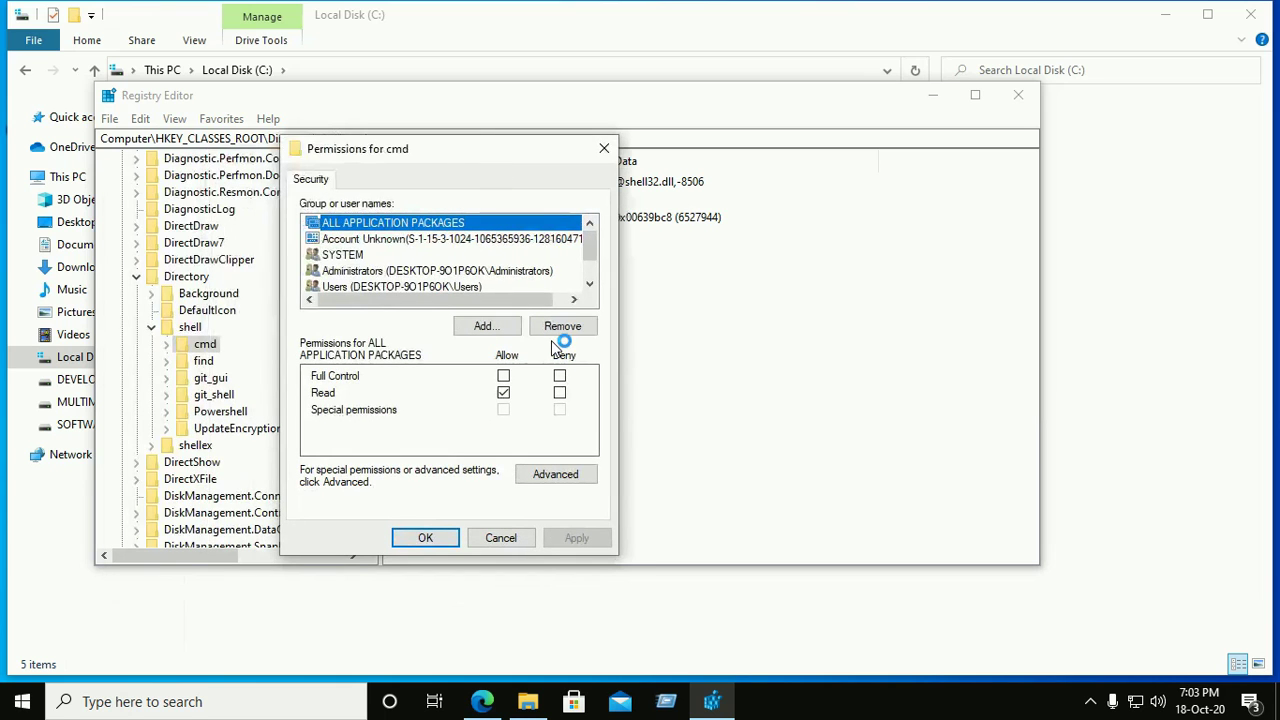
left_click(558, 478)
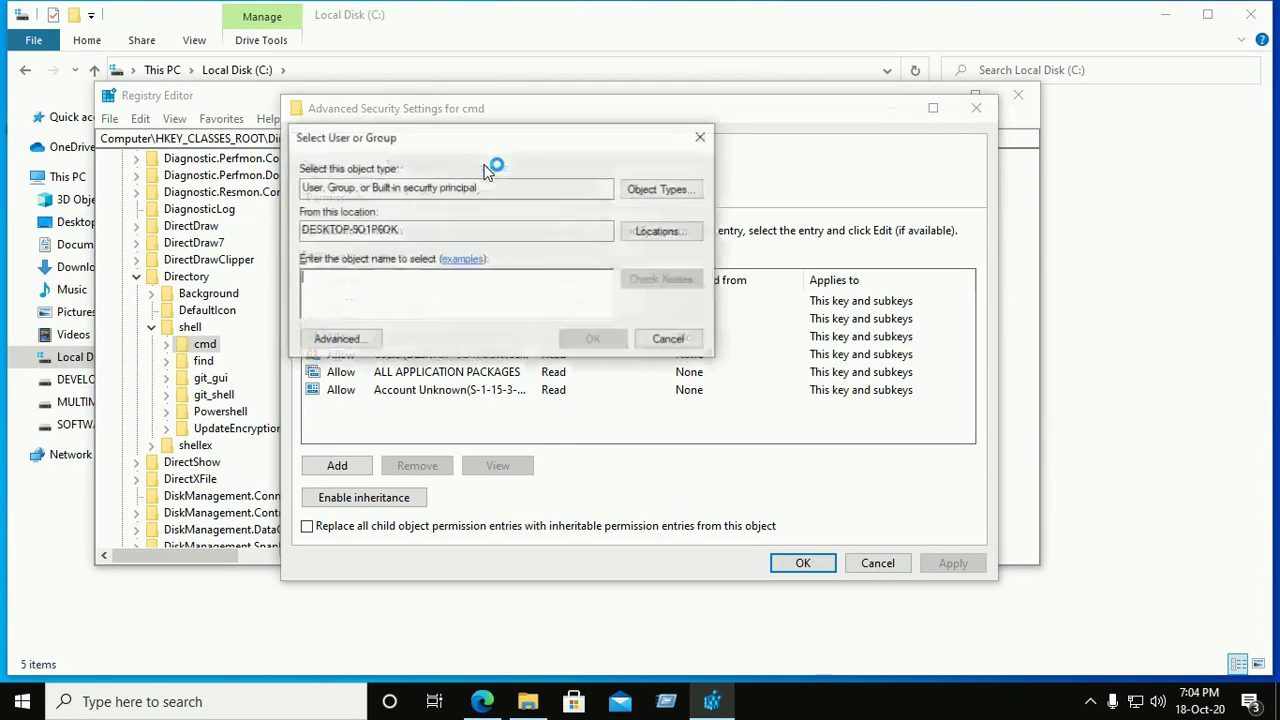
Enter the local user account (computer name plus user name) as the new owner and check the name.
left_click_drag(407, 231, 296, 233)
key("ctrl+c")
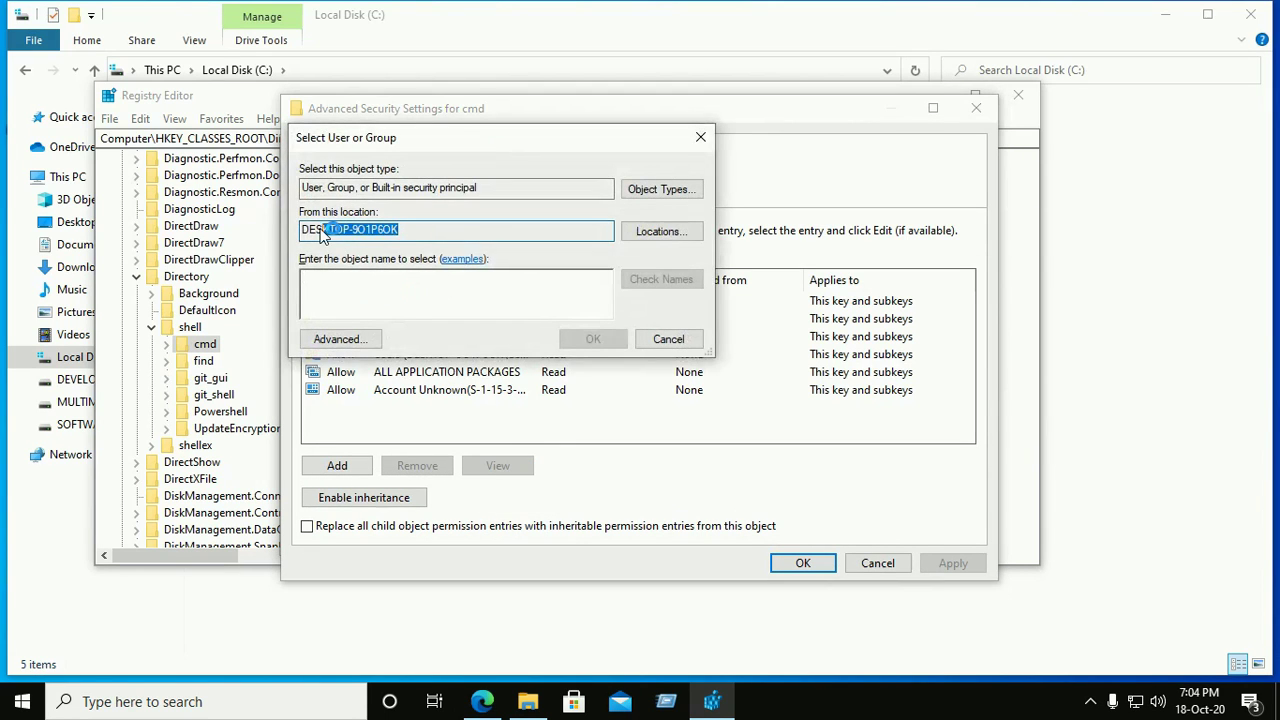
left_click(377, 287)
key("ctrl+v")
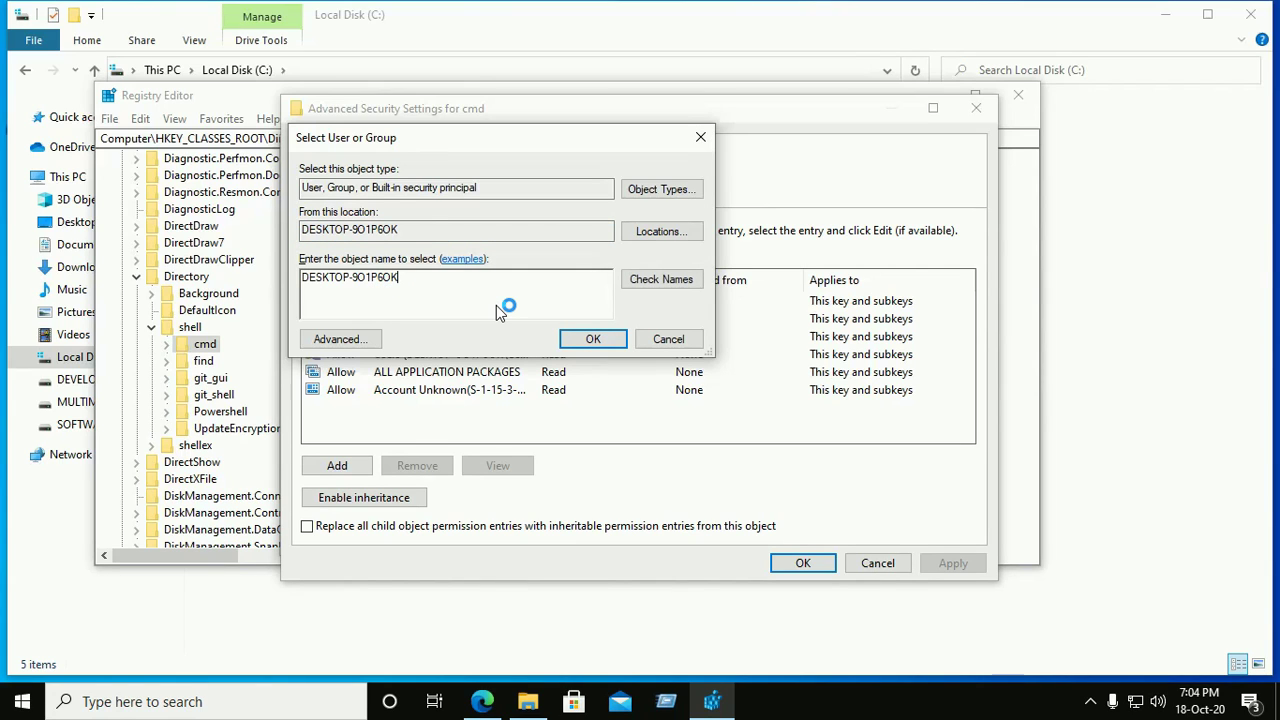
type("\\")
type("o")
type("ste")
type("ch")
left_click(668, 279)
Confirm the local user as owner, replacing the owner on subcontainers and objects, and apply.
left_click(581, 338)
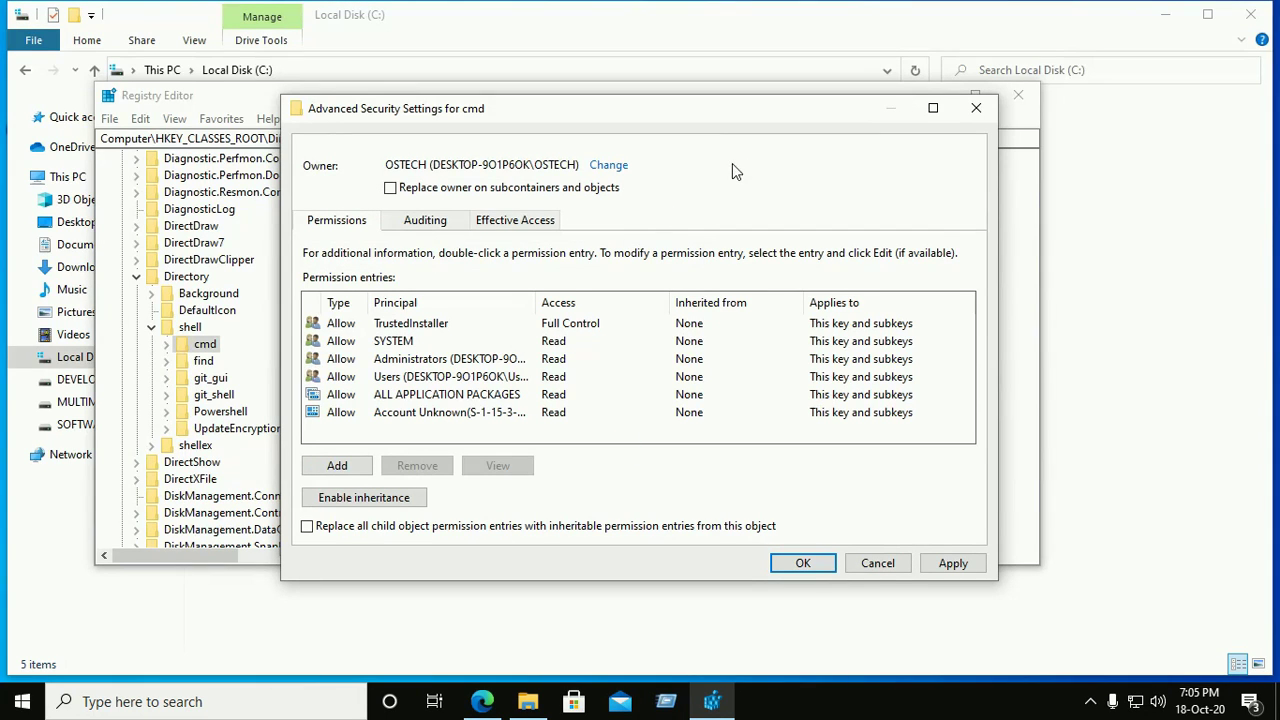
left_click(390, 189)
left_click(953, 564)
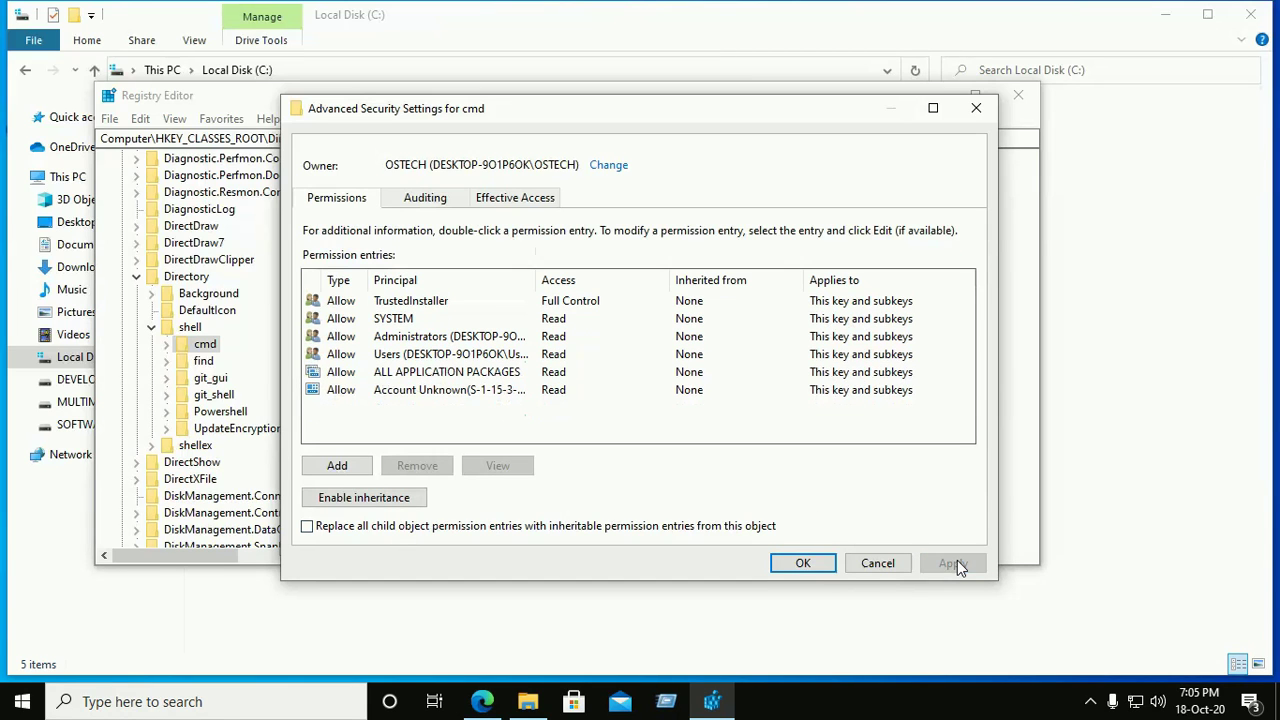
left_click(803, 564)
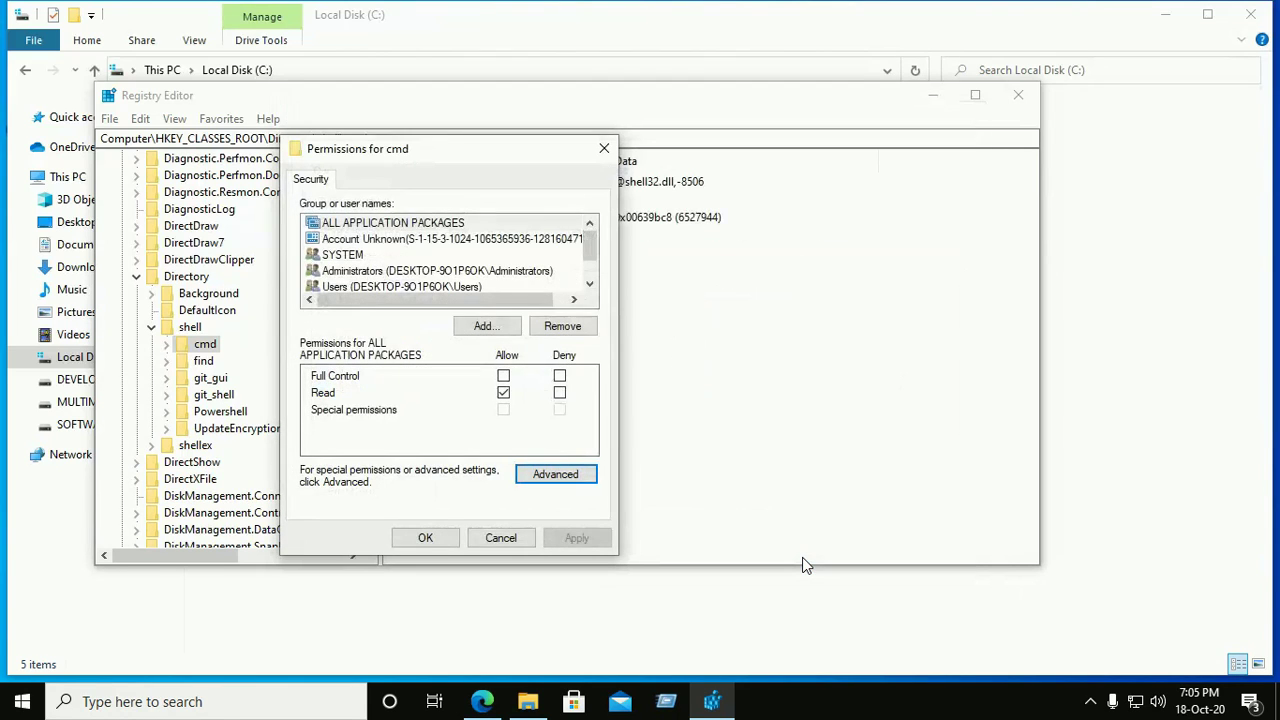
Allow Administrators Full Control on the cmd key and apply the permissions.
left_click(400, 270)
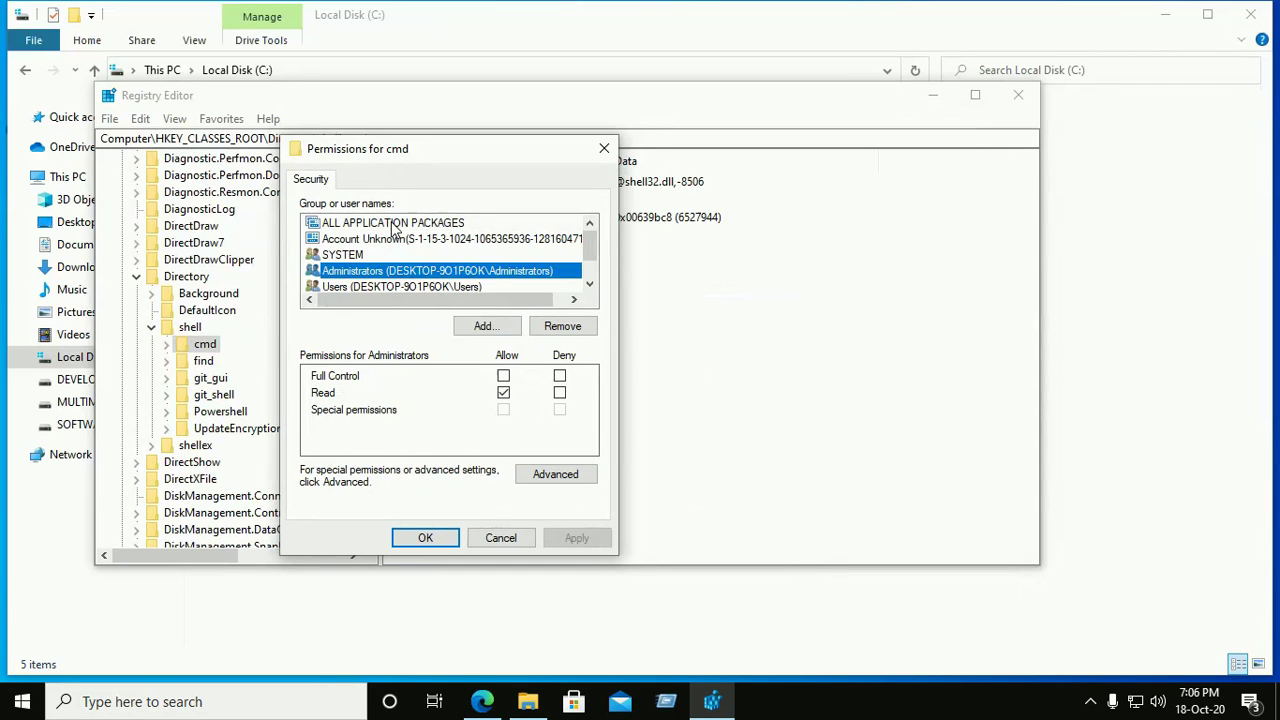
left_click(393, 224)
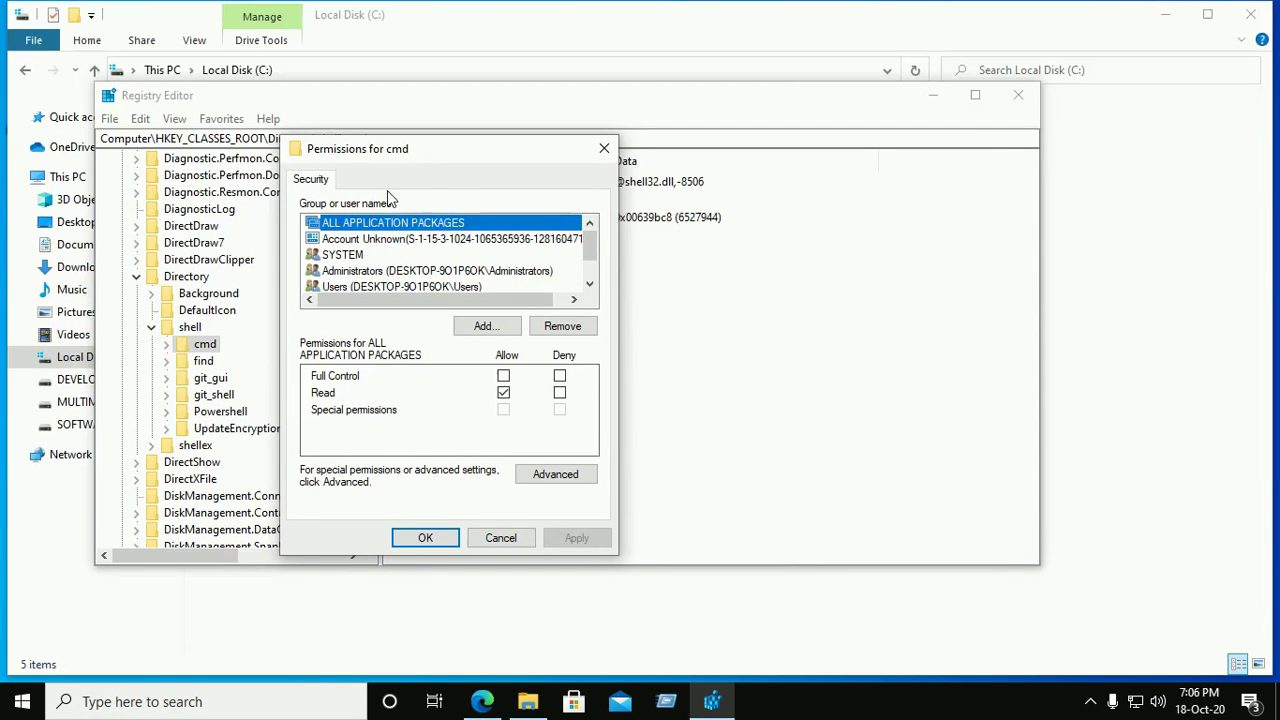
left_click(353, 272)
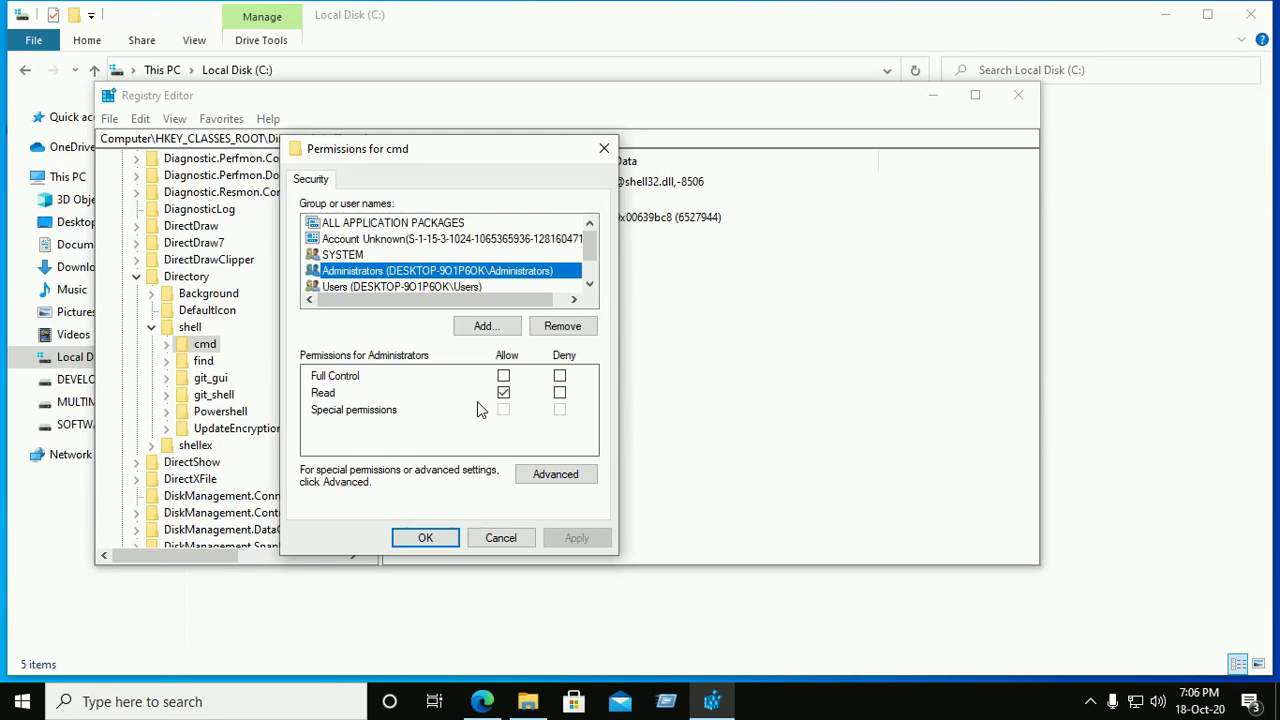
left_click(503, 377)
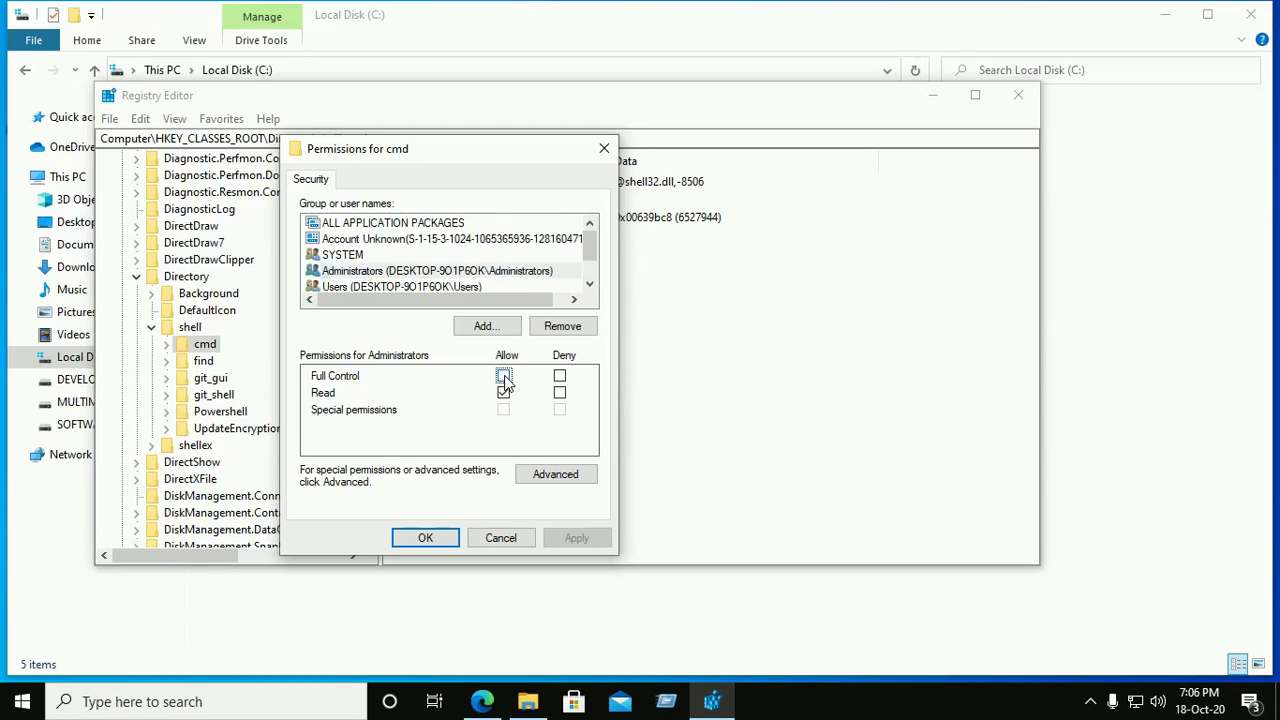
left_click(580, 539)
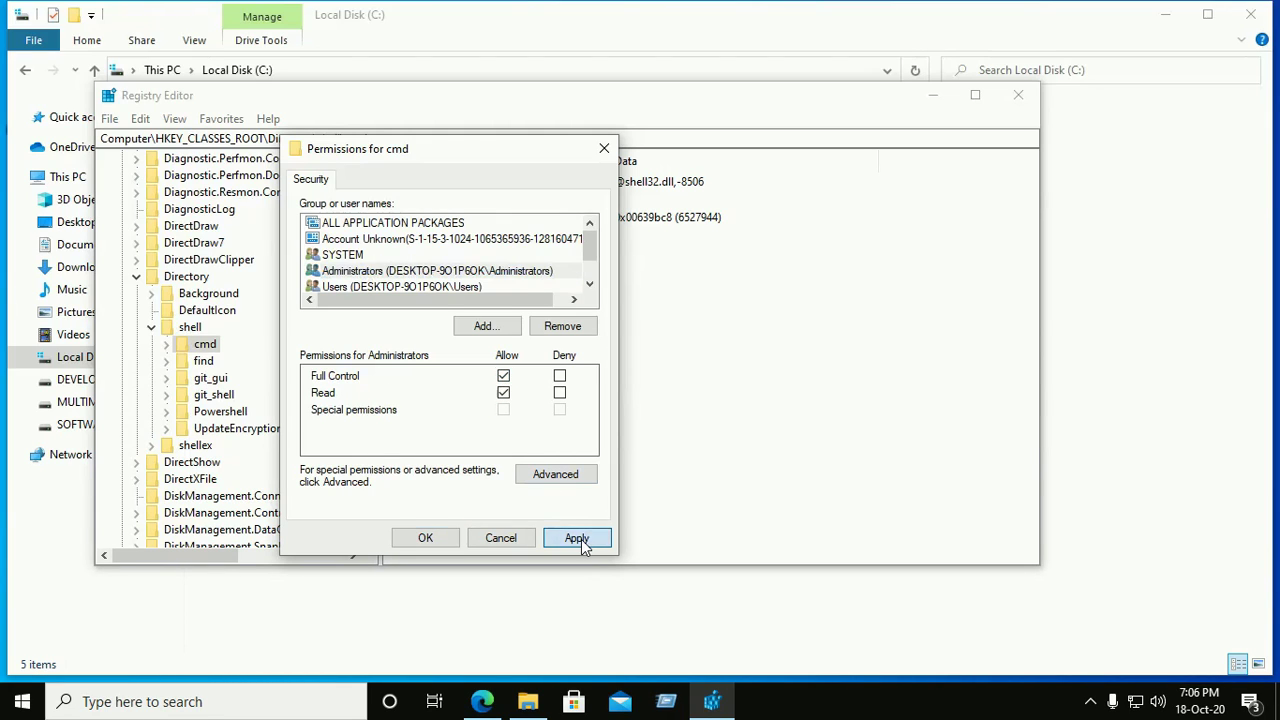
left_click(422, 539)
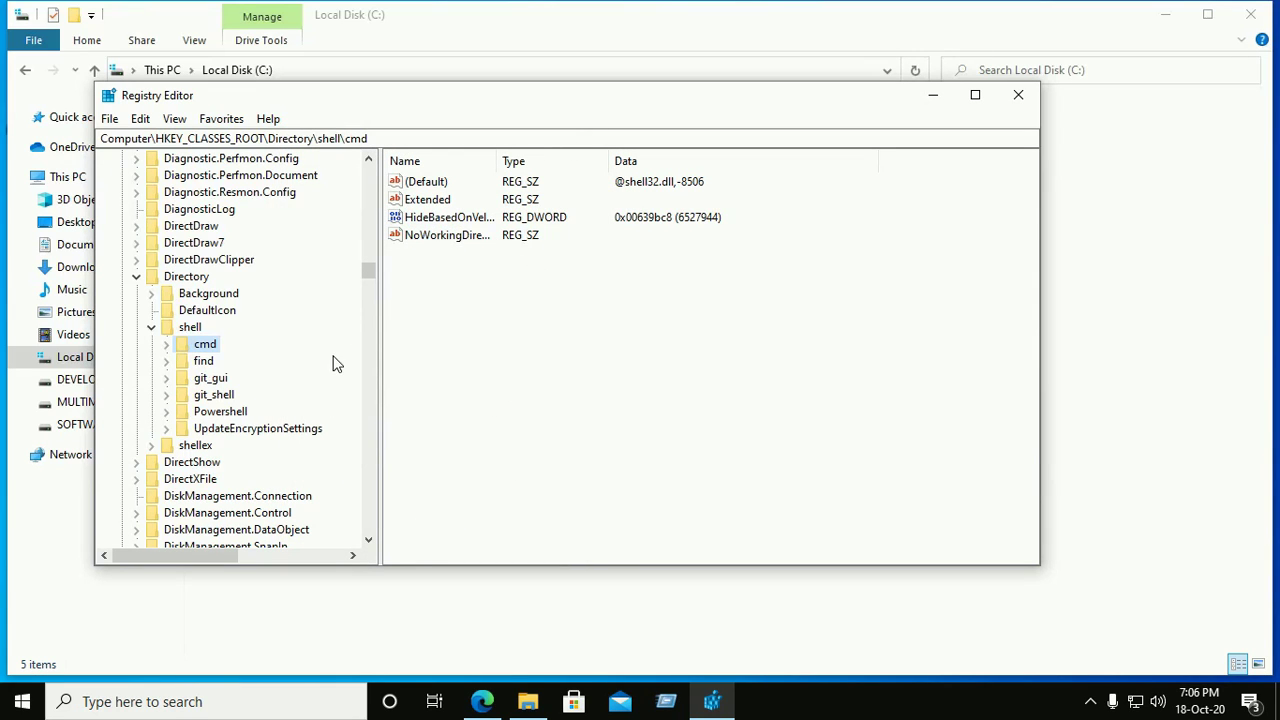
Rename the value HideBasedOnVelocityId to ShowBasedOnVelocityId by replacing Hide with Show.
left_click(418, 216)
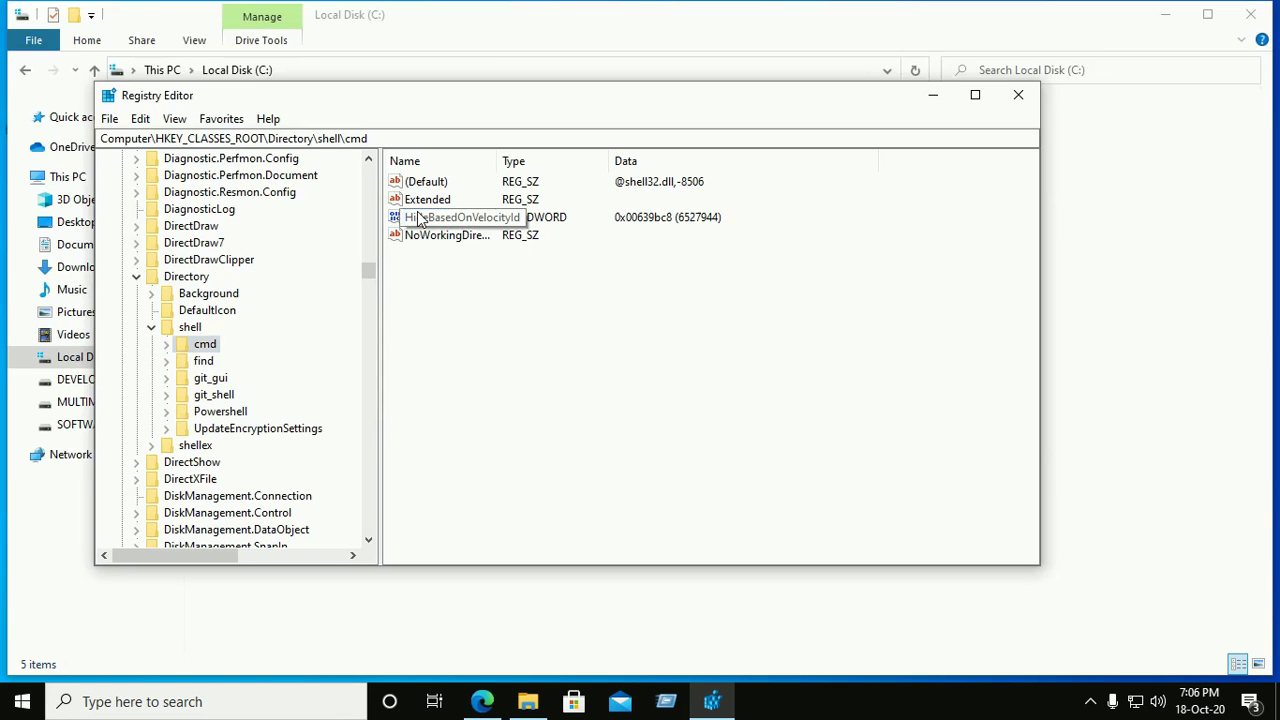
right_click(418, 218)
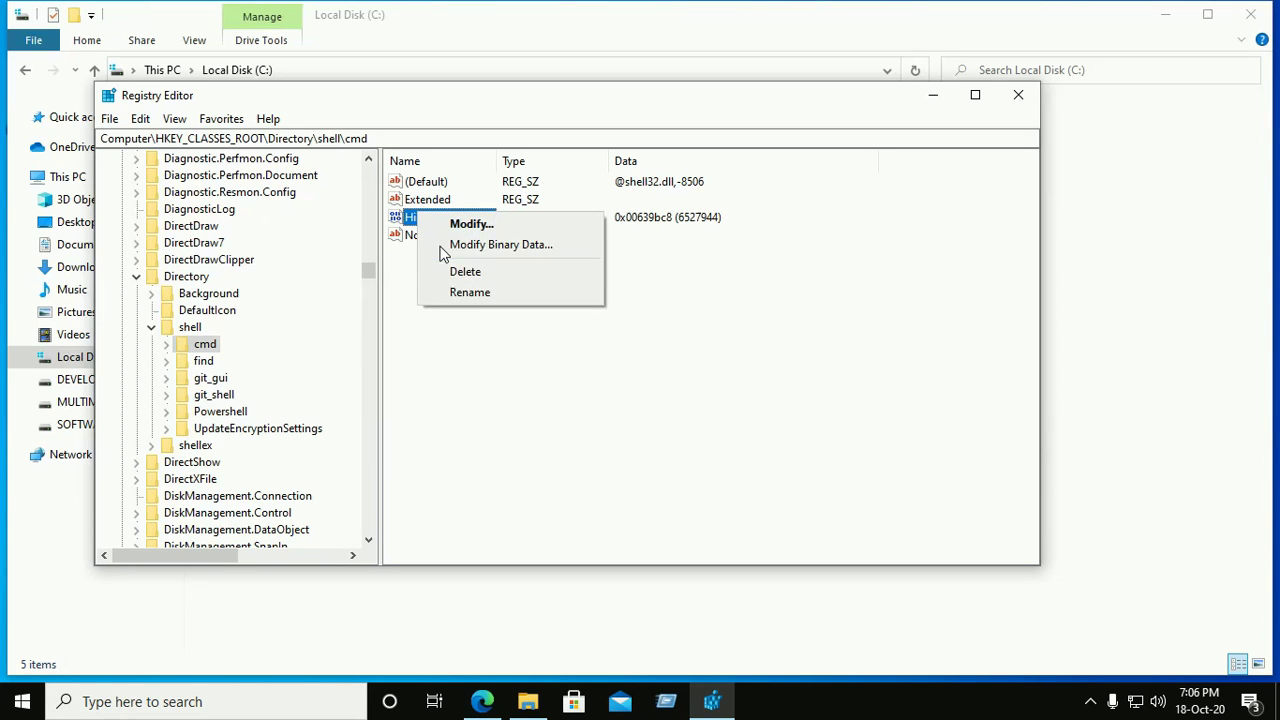
left_click(475, 295)
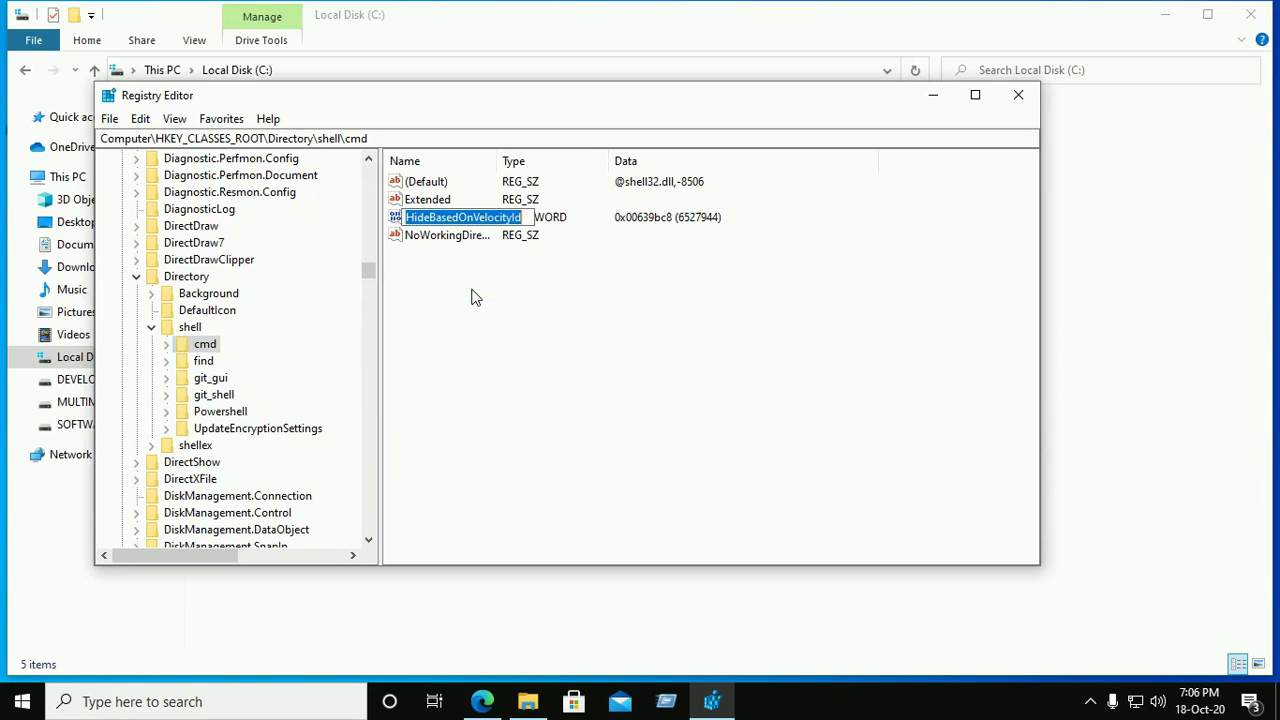
left_click(432, 219)
left_click_drag(430, 219, 397, 221)
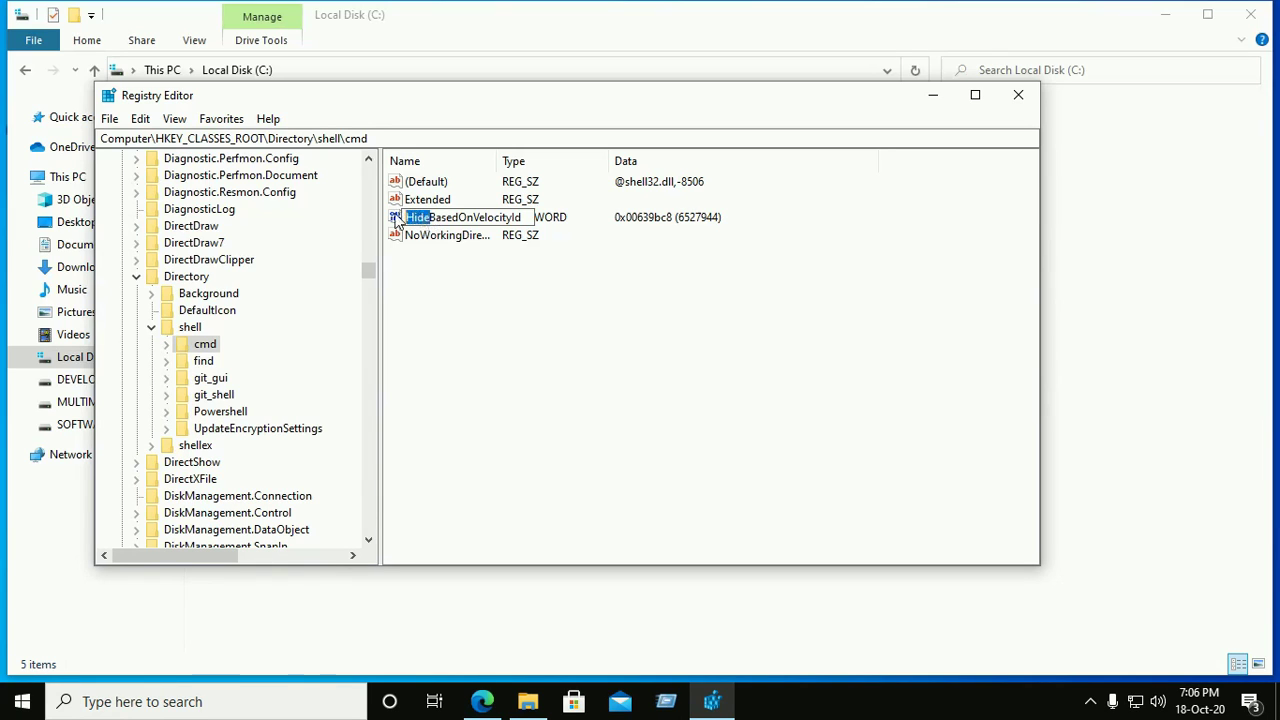
key("BackSpace")
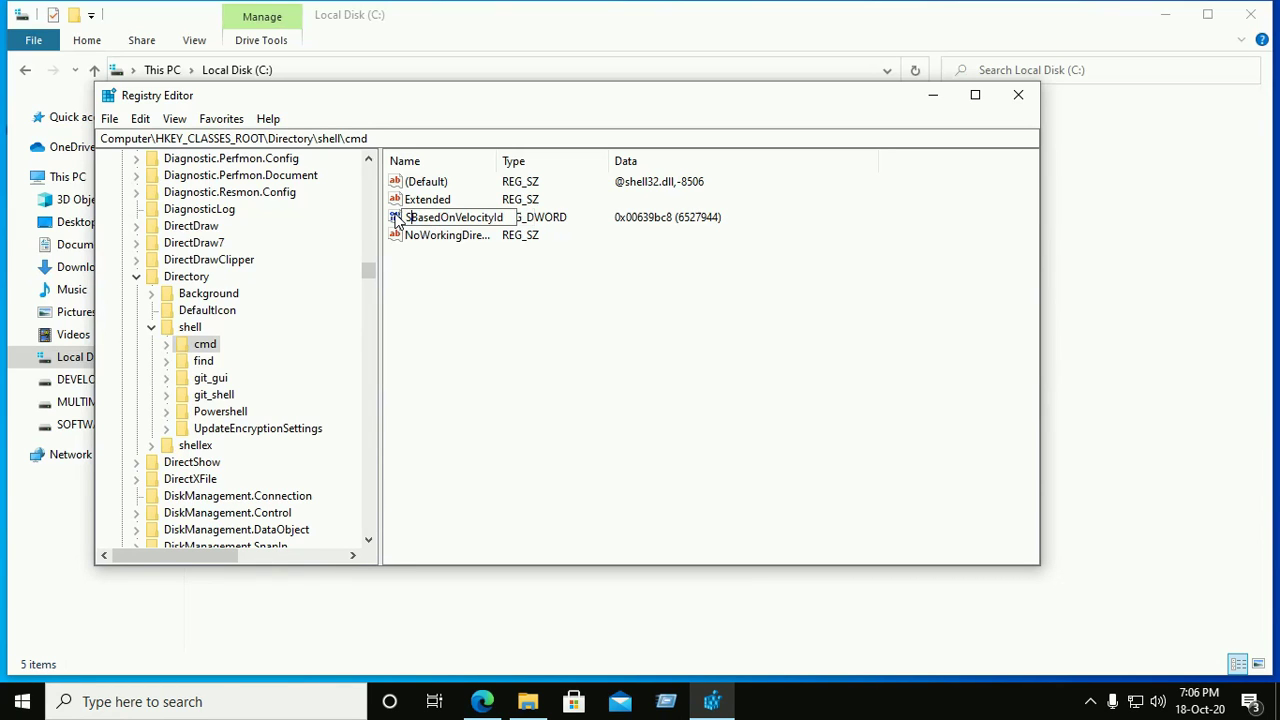
type("Show")
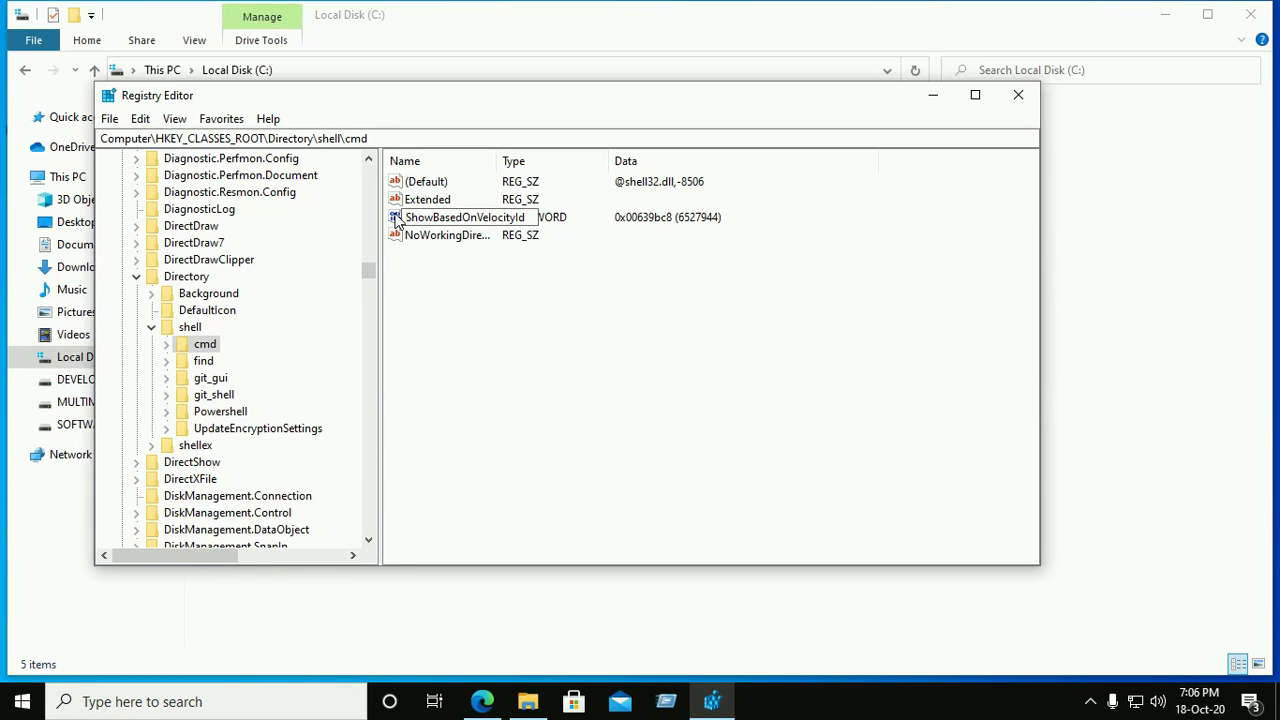
key("Return")
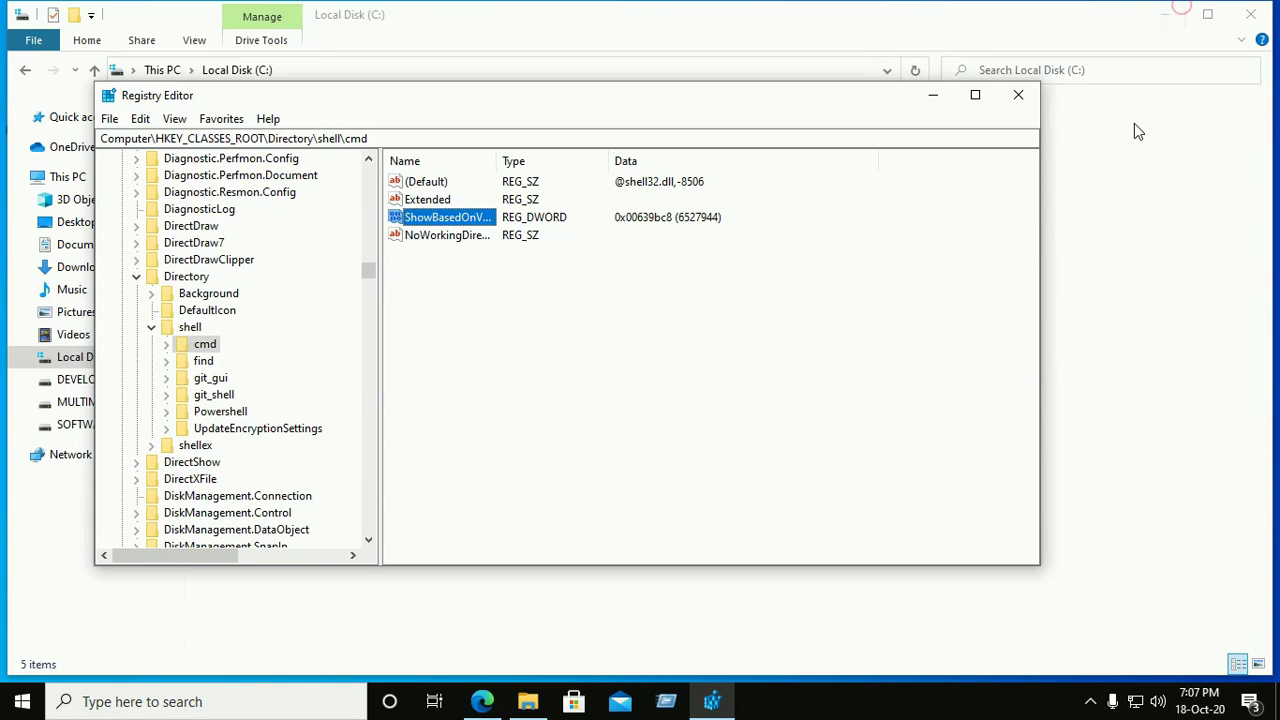
left_click(1220, 365)
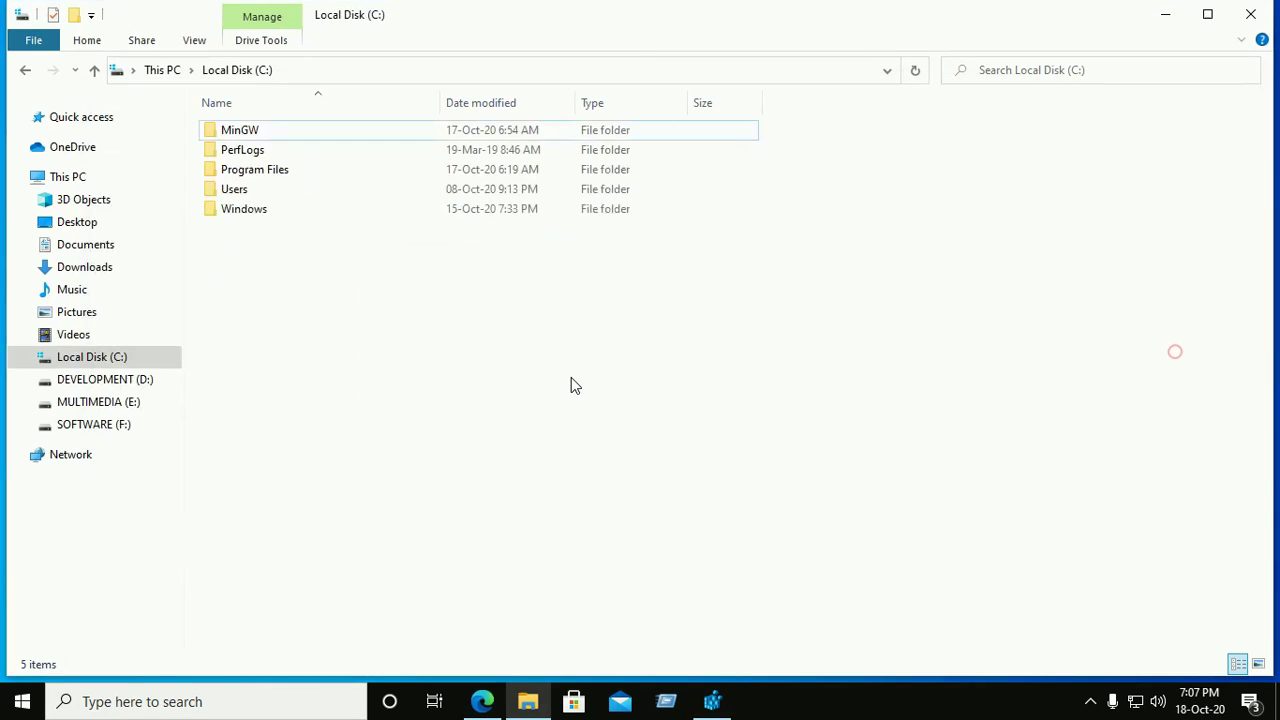
Recheck the C: folder's right-click menu for a command prompt and refresh the folder view.
right_click(503, 328)
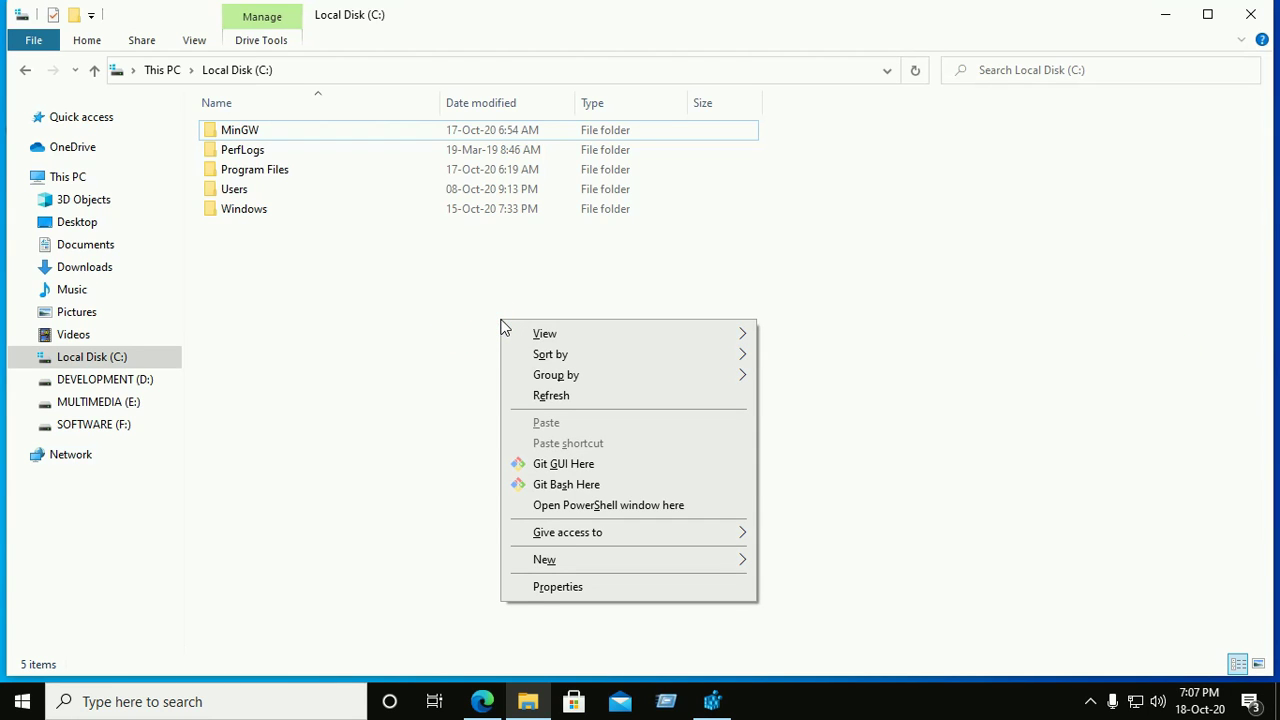
left_click(443, 331)
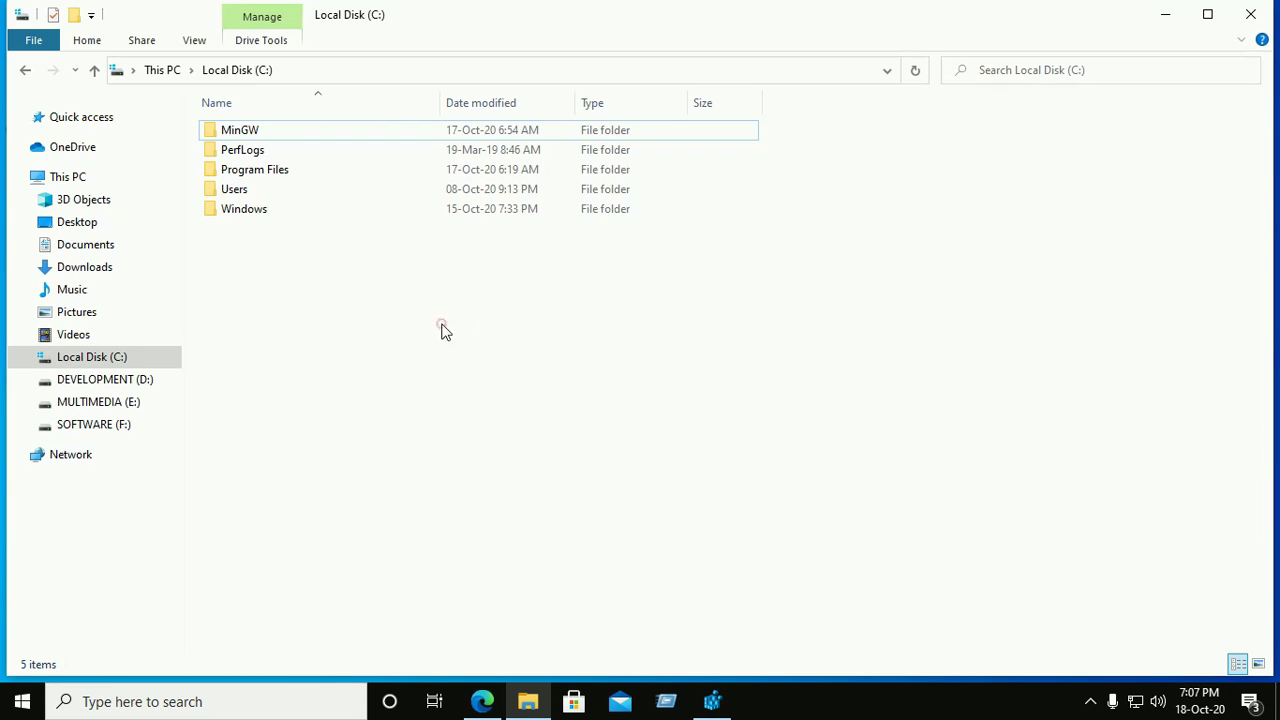
right_click(563, 295)
left_click(649, 372)
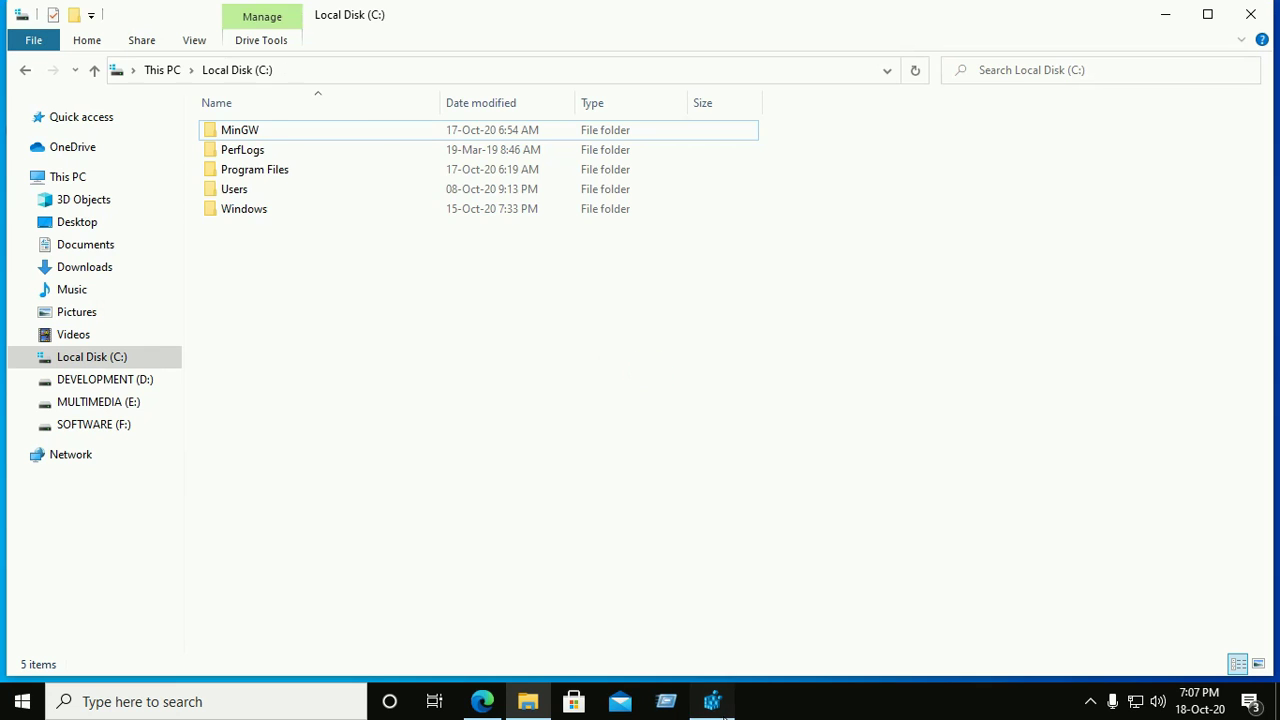
left_click(711, 701)
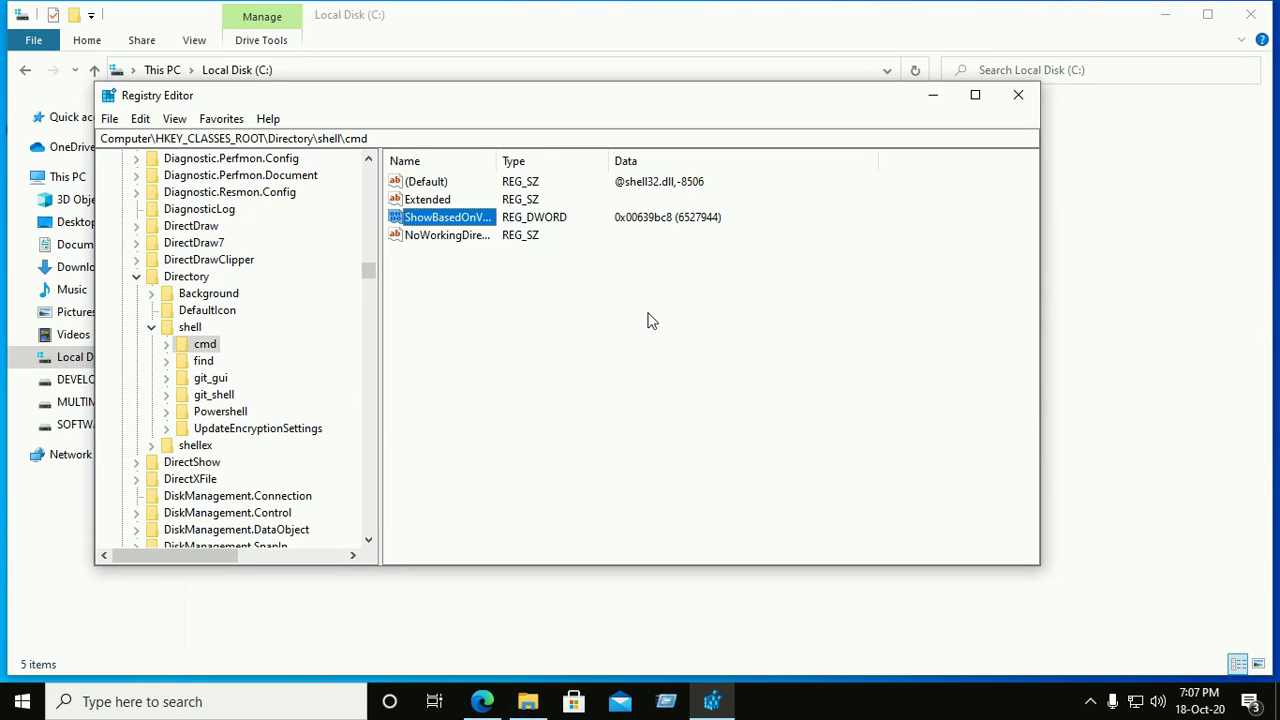
Expand the cmd key to inspect its command subkey's default value, then close Registry Editor.
left_click(222, 345)
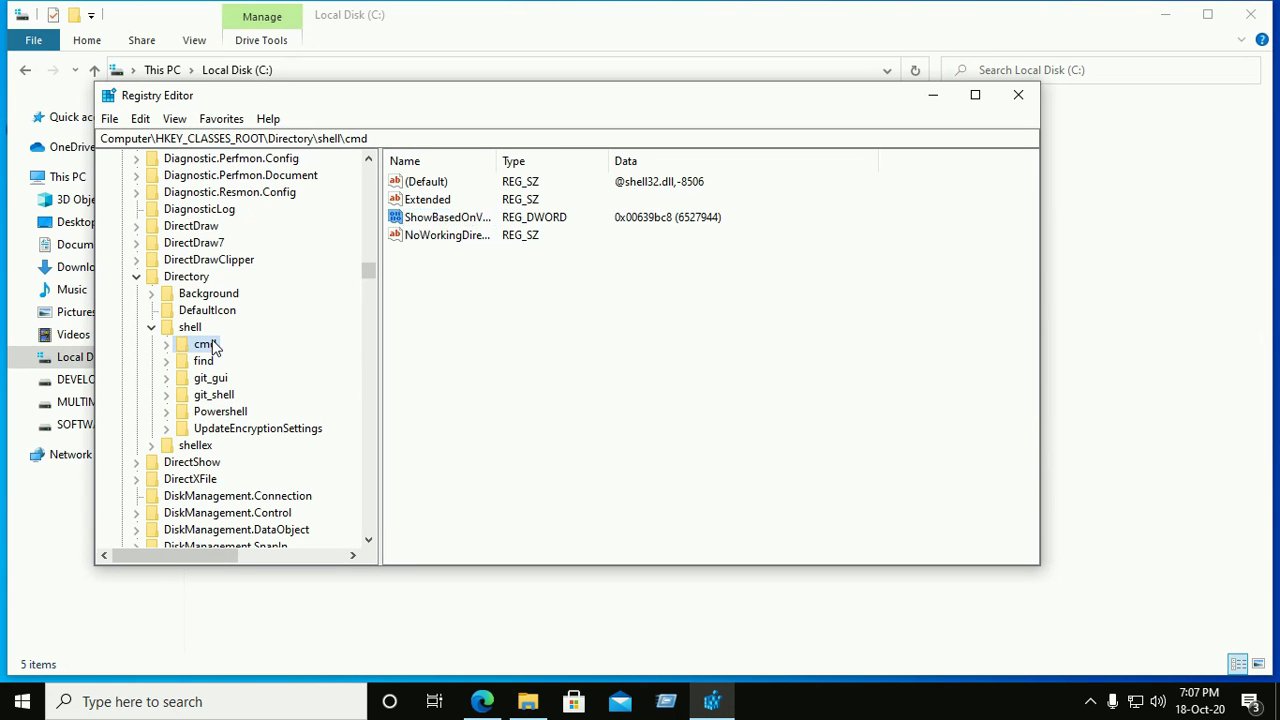
left_click(167, 344)
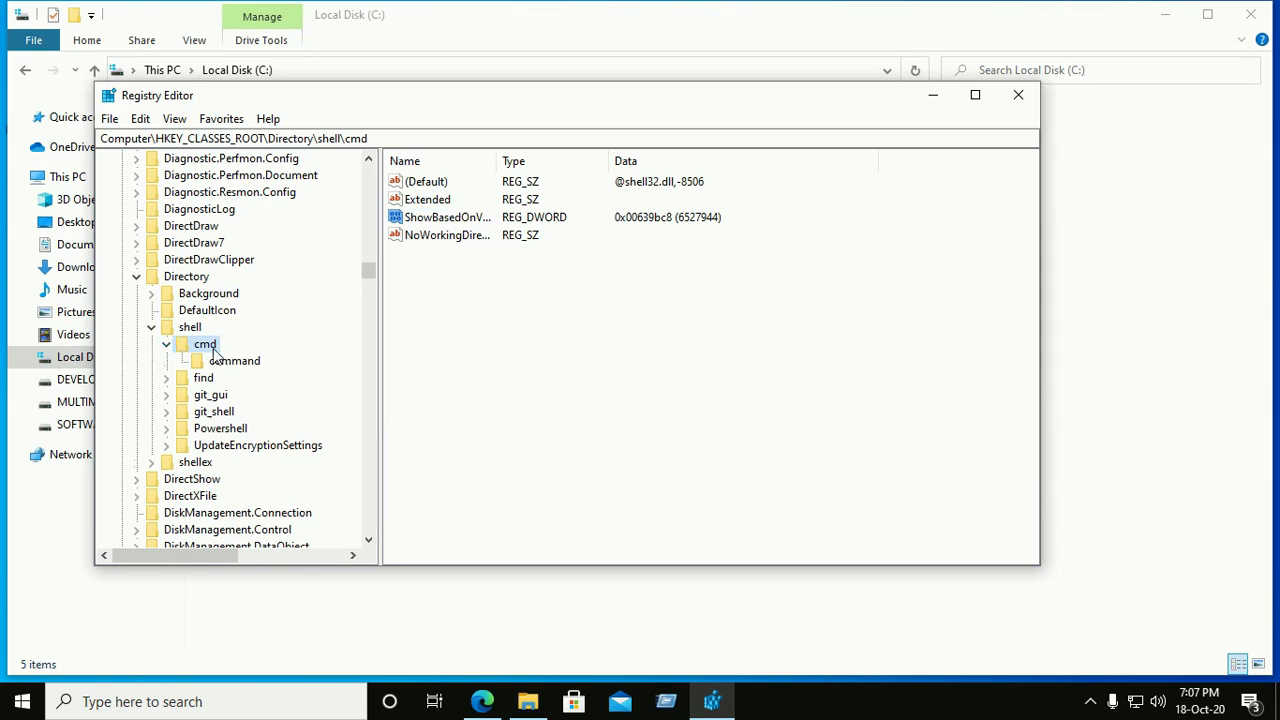
left_click(226, 363)
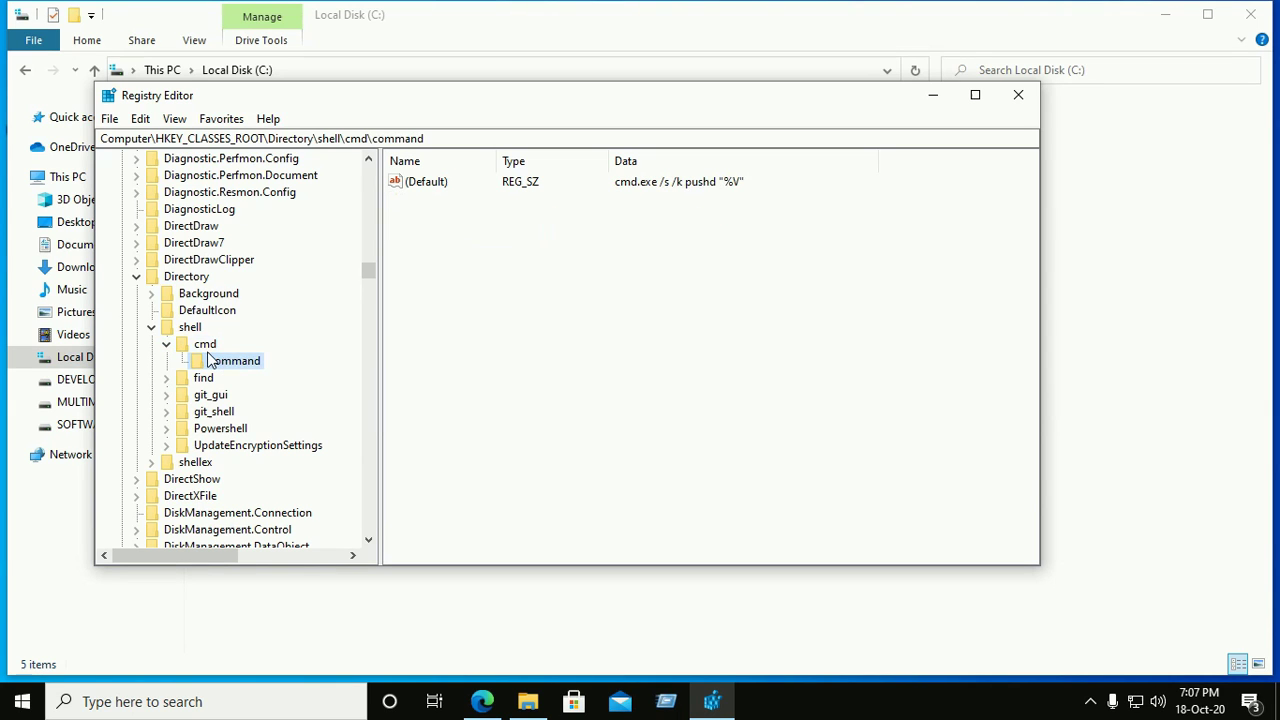
left_click(205, 344)
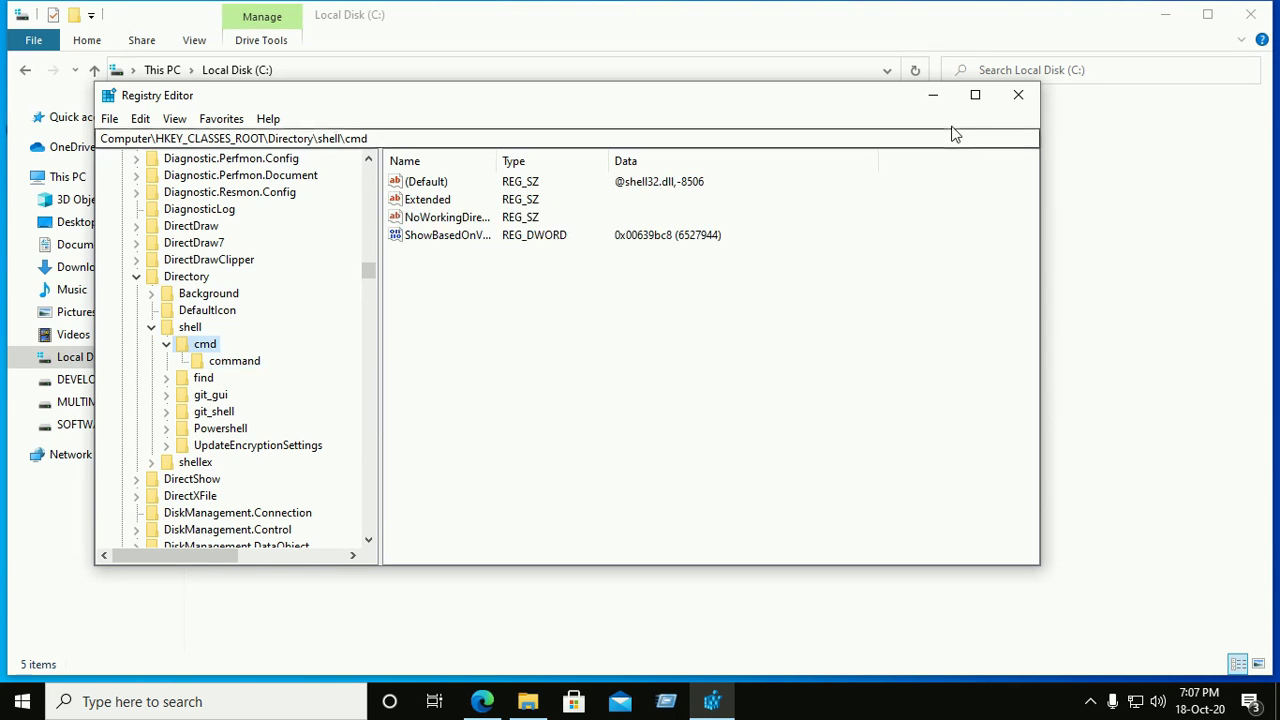
left_click(1019, 97)
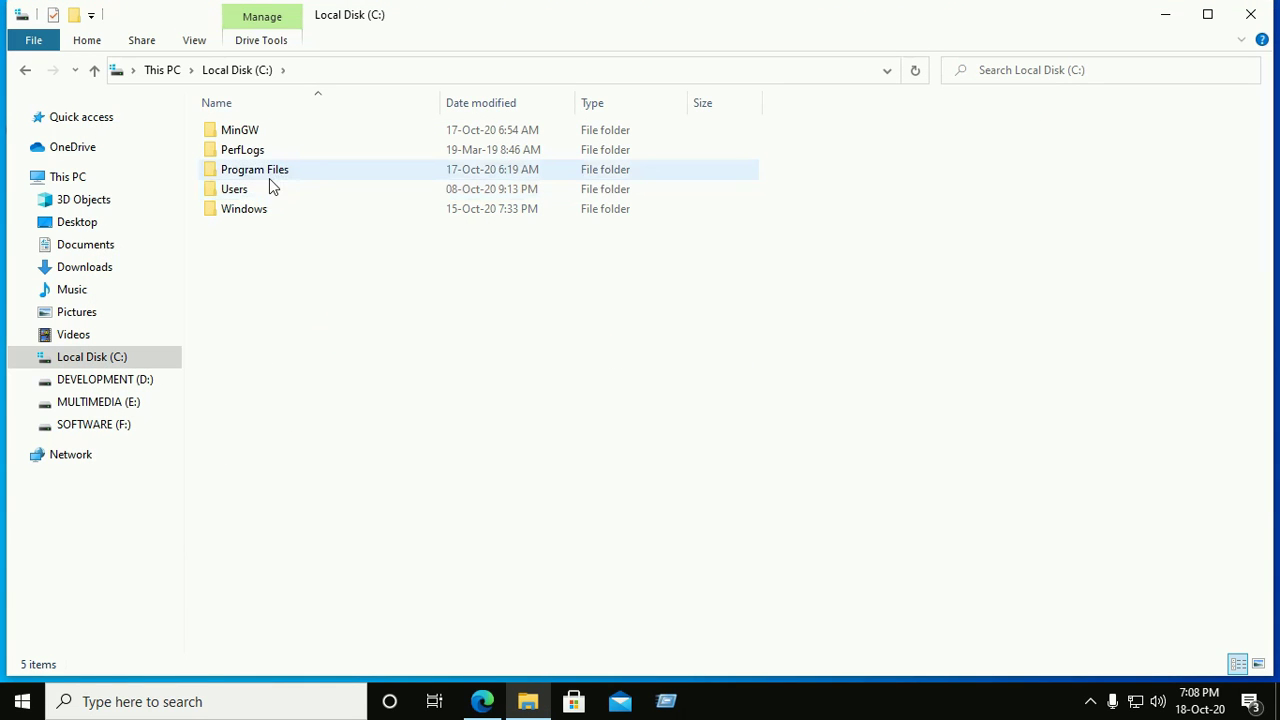
Open a command window in Program Files via its context menu, then minimise both windows.
left_click(240, 177)
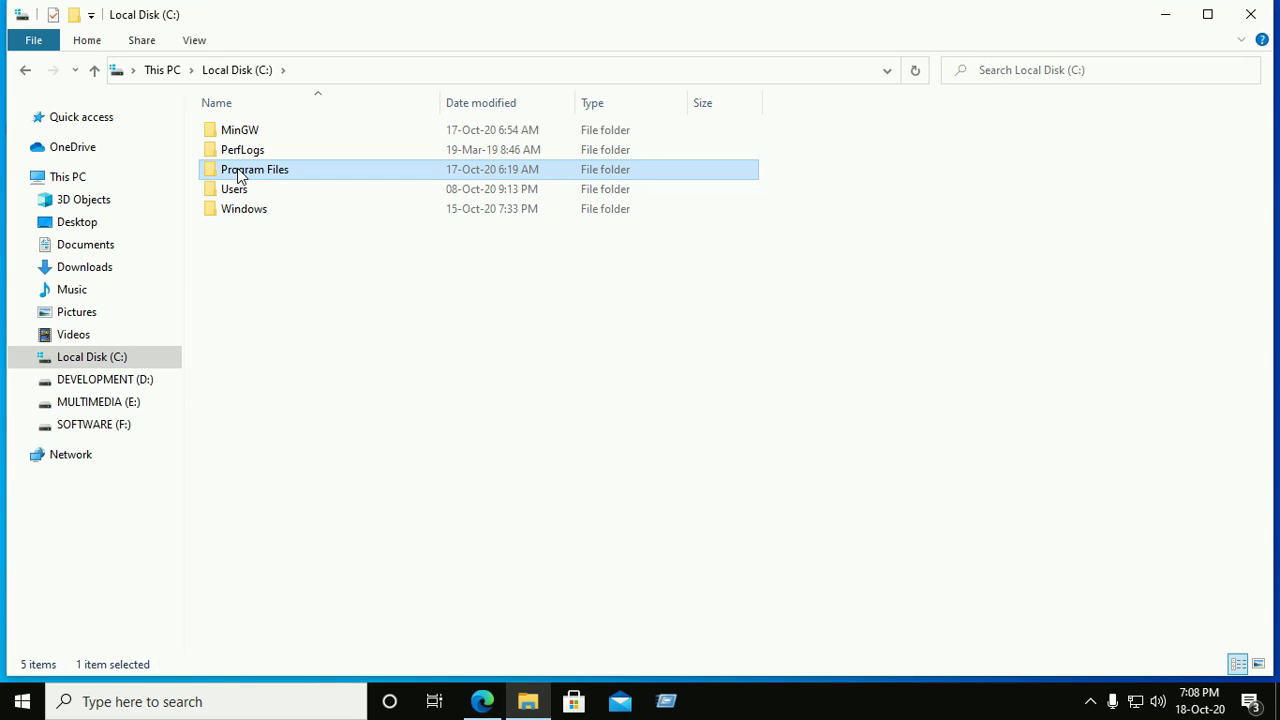
right_click(240, 176)
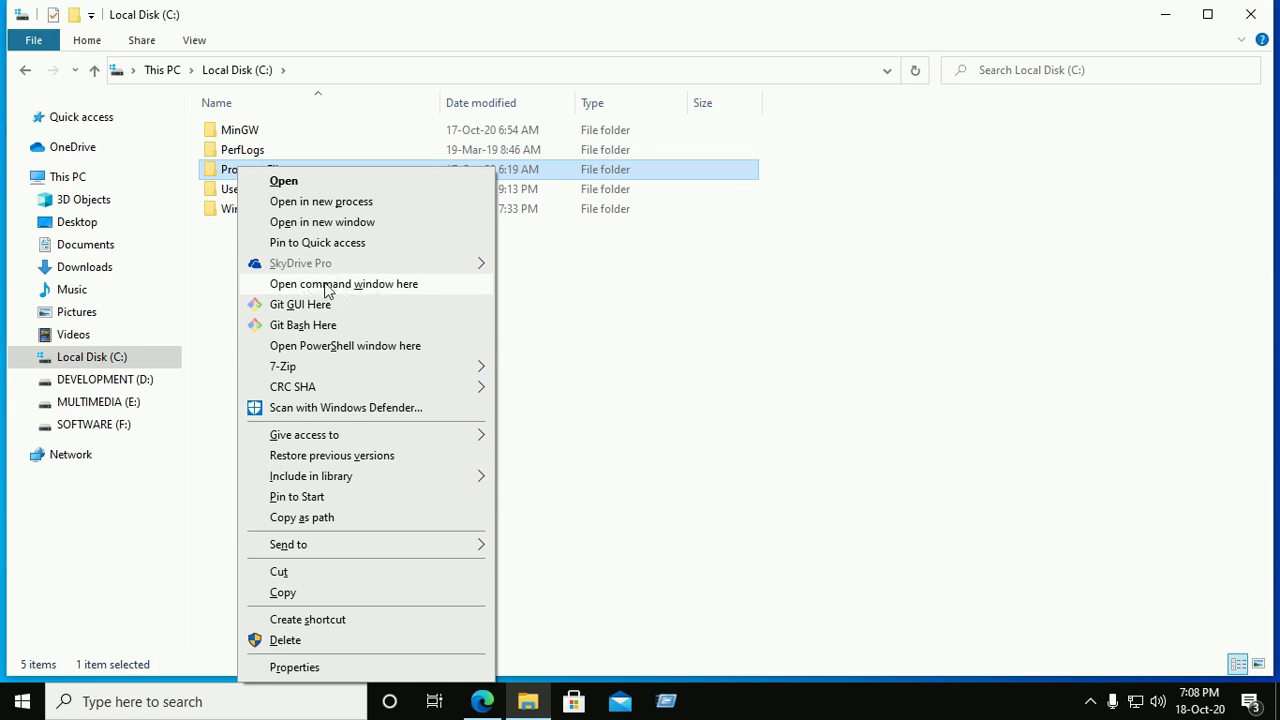
left_click(397, 284)
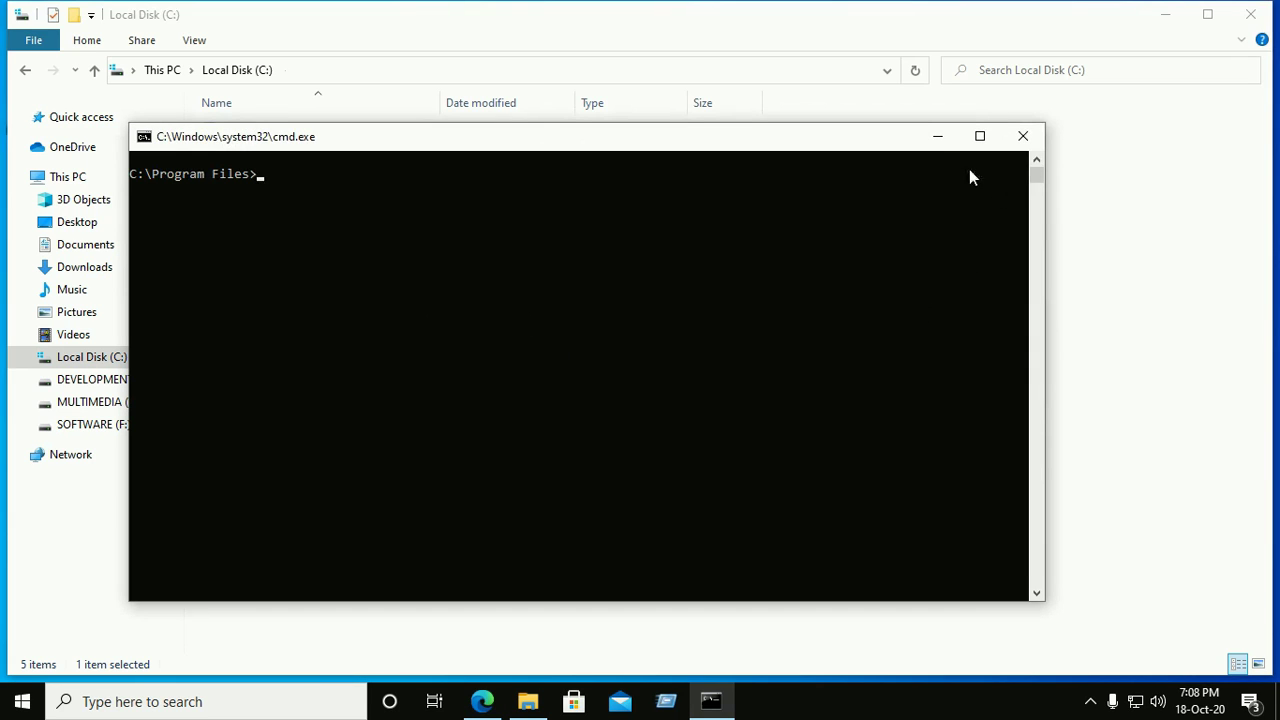
left_click(933, 140)
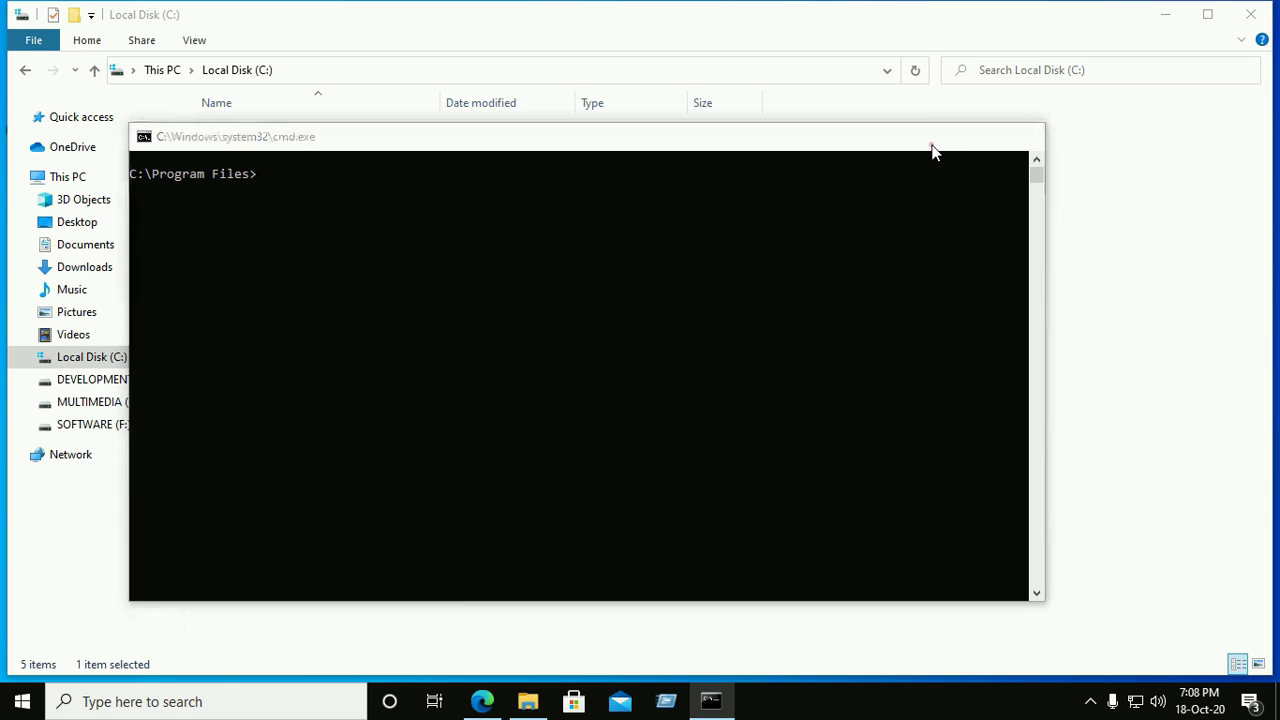
left_click(1160, 14)
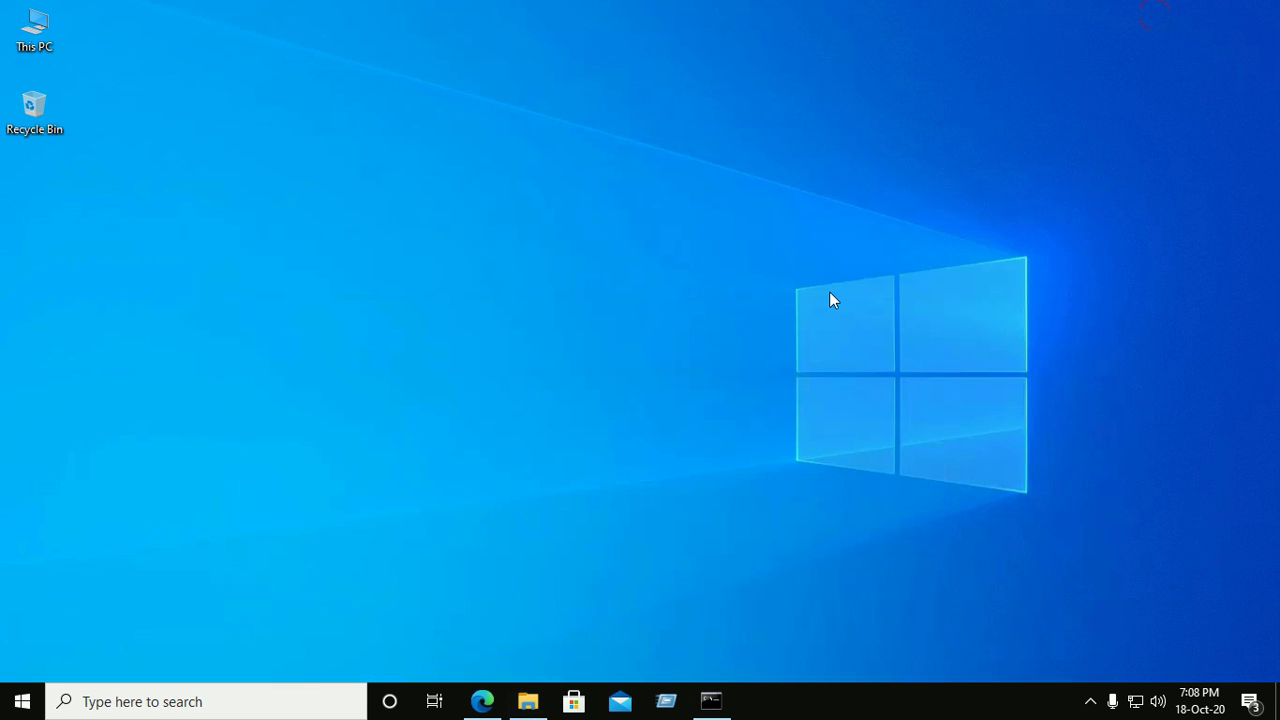